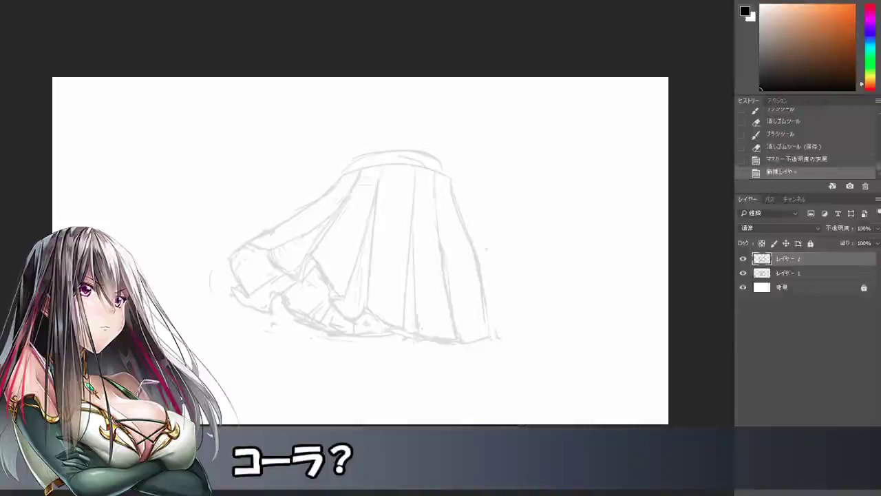
# - Fade the skirt sketch on レイヤー 1 to 5% opacity and make the empty レイヤー 2 active
pyautogui.click(789, 273)
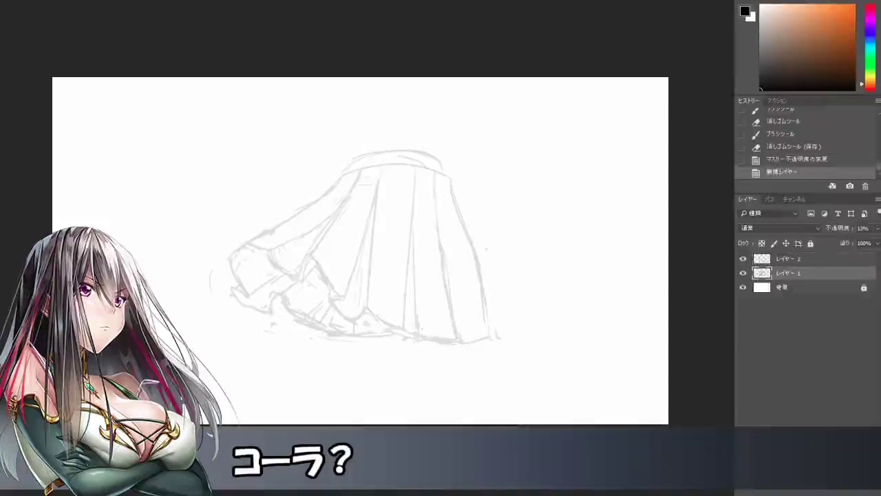
pyautogui.moveTo(839, 228); pyautogui.dragTo(835, 228)
pyautogui.click(789, 259)
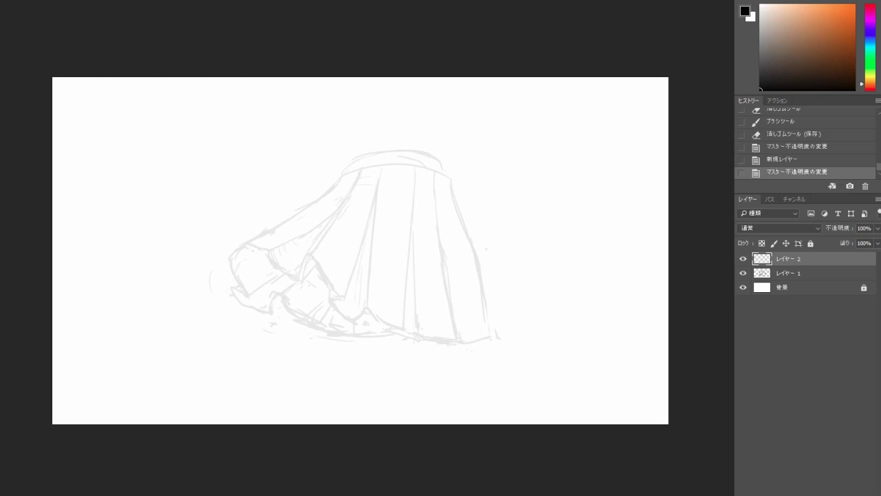
pyautogui.scroll(2, 361, 250)
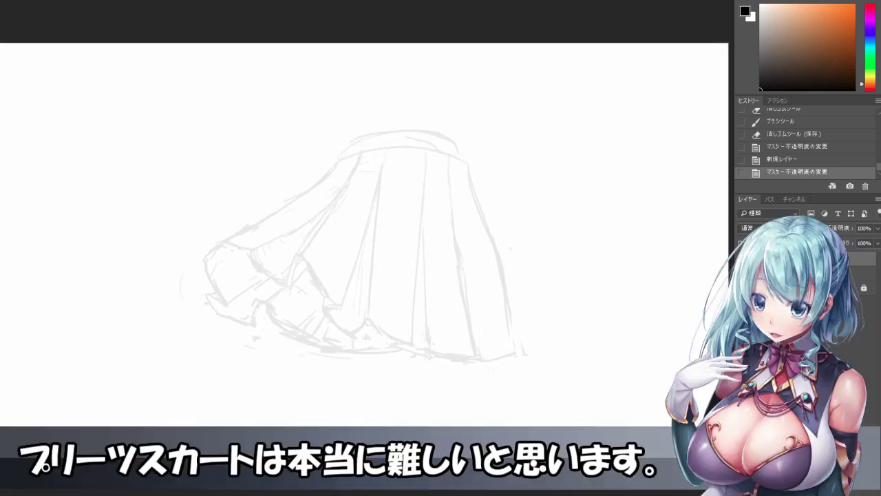
pyautogui.scroll(2, 360, 250)
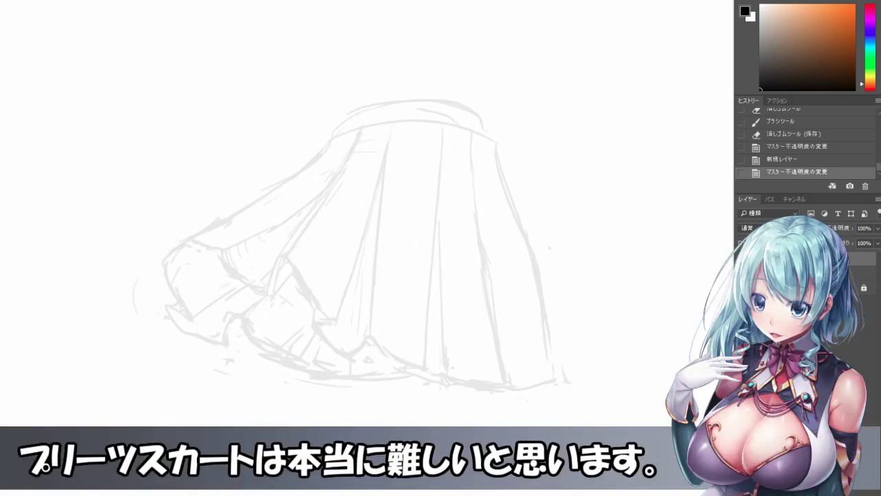
pyautogui.scroll(1, 357, 234)
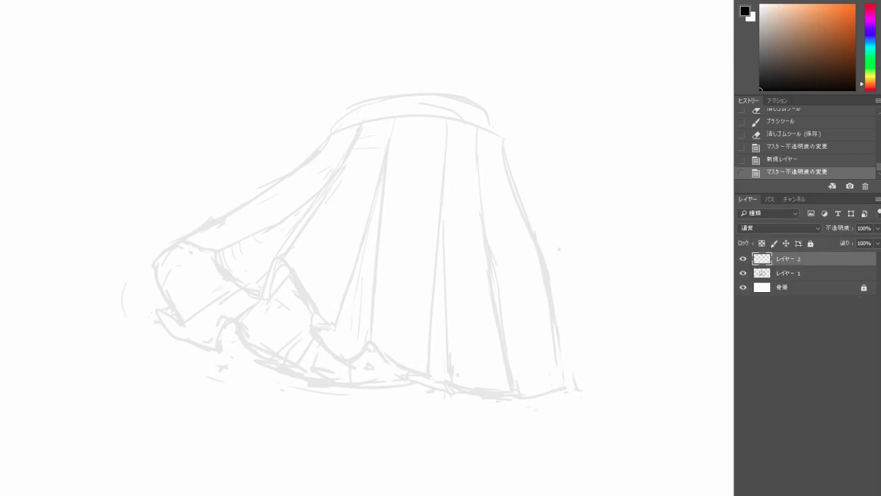
pyautogui.click(762, 272)
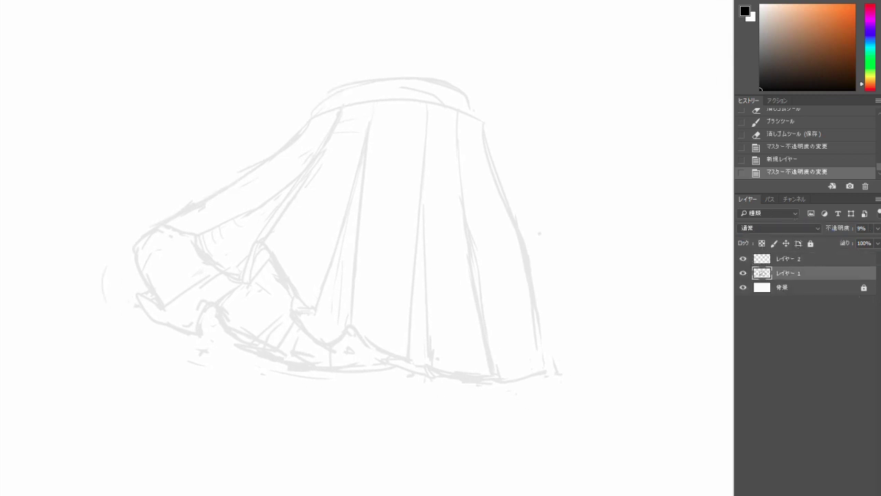
pyautogui.moveTo(838, 228); pyautogui.dragTo(834, 228)
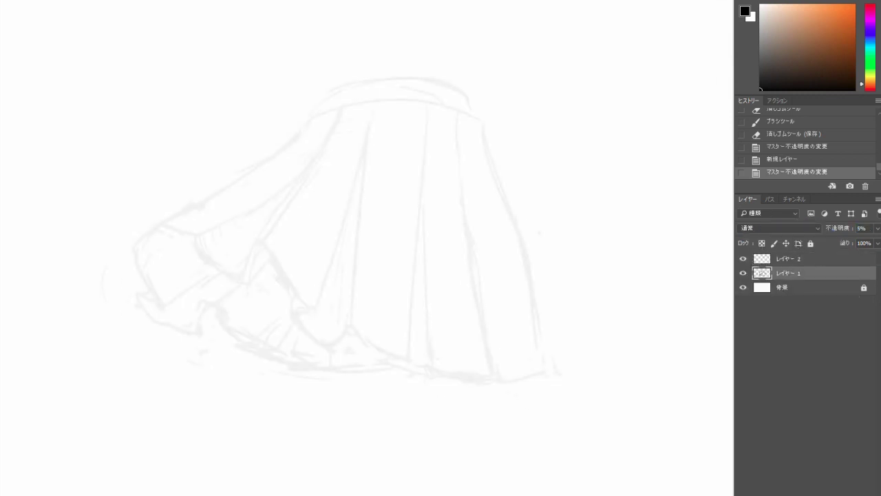
pyautogui.click(790, 259)
# - Sketch a sample wavy hem with overlapping pleat edges rising from it in the blank area right of the skirt sketch
pyautogui.moveTo(440, 233); pyautogui.dragTo(322, 245)
pyautogui.hscroll(5, 354, 248)
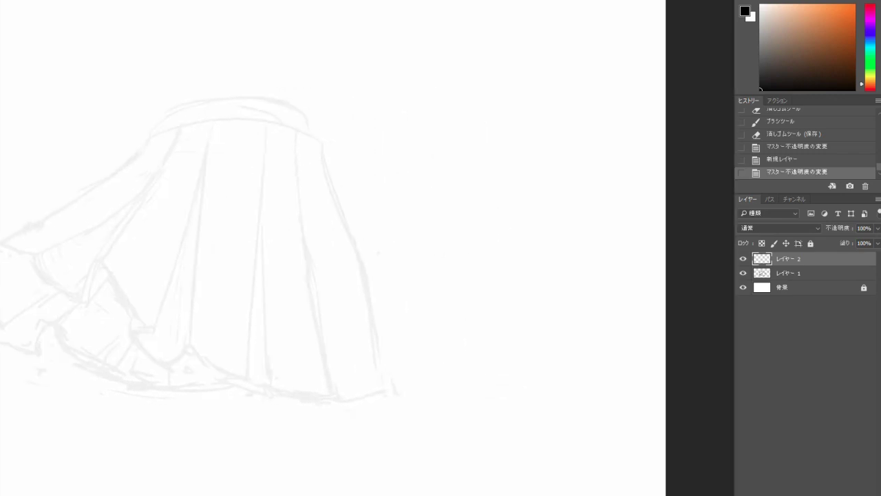
pyautogui.hscroll(3, 333, 247)
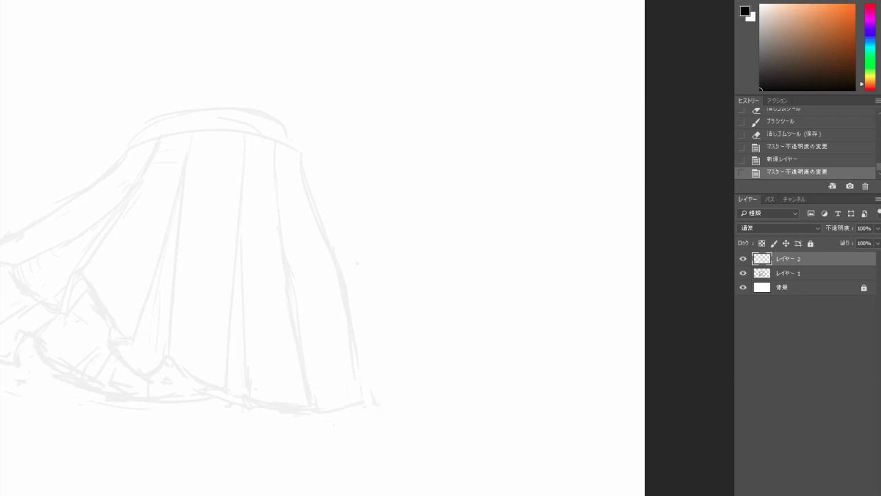
pyautogui.moveTo(441, 61)
pyautogui.mouseDown()
pyautogui.moveTo(403, 187)
pyautogui.moveTo(473, 196)
pyautogui.moveTo(472, 216)
pyautogui.moveTo(487, 198)
pyautogui.moveTo(569, 198)
pyautogui.mouseUp()
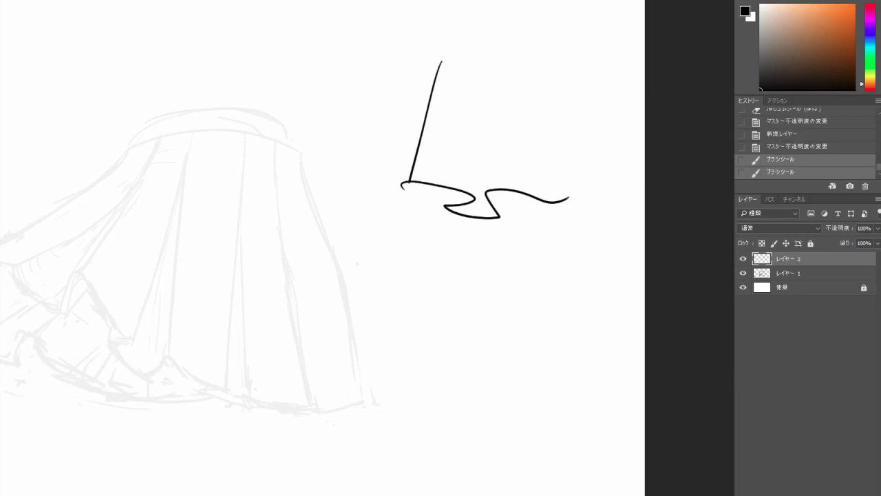
pyautogui.moveTo(486, 101)
pyautogui.mouseDown()
pyautogui.moveTo(470, 199)
pyautogui.moveTo(485, 196)
pyautogui.mouseUp()
pyautogui.moveTo(564, 202); pyautogui.dragTo(571, 108)
pyautogui.moveTo(399, 180)
pyautogui.mouseDown()
pyautogui.moveTo(340, 188)
pyautogui.moveTo(384, 69)
pyautogui.mouseUp()
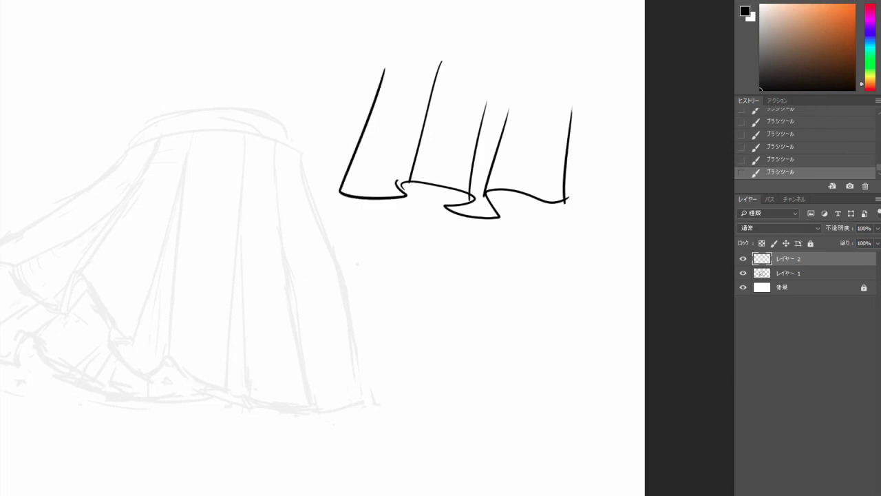
pyautogui.moveTo(338, 192); pyautogui.dragTo(314, 206)
pyautogui.moveTo(374, 278)
pyautogui.mouseDown()
pyautogui.moveTo(402, 255)
pyautogui.moveTo(464, 288)
pyautogui.mouseUp()
# - Undo the strokes of the wavy hem sample
pyautogui.hotkey('ctrl', 'alt', 'z')
pyautogui.hotkey('ctrl', 'alt', 'z')
pyautogui.hotkey('ctrl', 'alt', 'z')
pyautogui.hotkey('ctrl', 'alt', 'z')
pyautogui.hotkey('ctrl', 'alt', 'z')
pyautogui.hotkey('ctrl', 'alt', 'z')
pyautogui.hotkey('ctrl', 'alt', 'z')
pyautogui.hotkey('ctrl', 'alt', 'z')
pyautogui.hotkey('ctrl', 'alt', 'z')
pyautogui.hotkey('ctrl', 'alt', 'z')
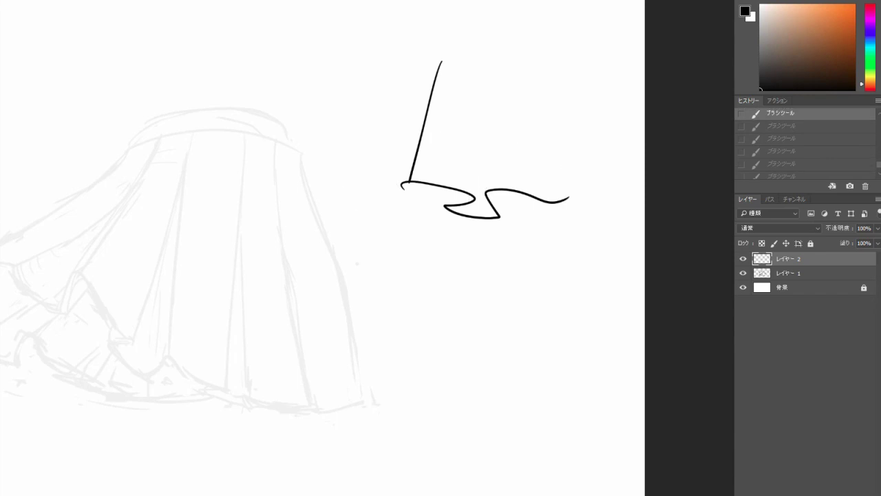
# - Draw a sample zigzag hem with slanted pleat edges and small inner folds, and mark its outer fold with an arrow
pyautogui.moveTo(369, 199)
pyautogui.mouseDown()
pyautogui.moveTo(391, 188)
pyautogui.moveTo(484, 210)
pyautogui.moveTo(452, 220)
pyautogui.moveTo(497, 226)
pyautogui.moveTo(499, 210)
pyautogui.moveTo(540, 236)
pyautogui.mouseUp()
pyautogui.moveTo(391, 186); pyautogui.dragTo(465, 96)
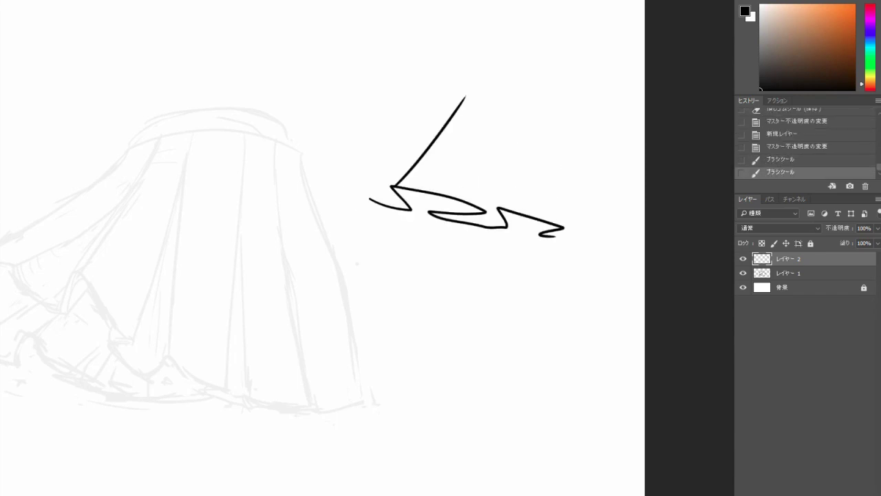
pyautogui.moveTo(475, 210)
pyautogui.mouseDown()
pyautogui.moveTo(505, 99)
pyautogui.moveTo(547, 98)
pyautogui.mouseUp()
pyautogui.moveTo(557, 222); pyautogui.dragTo(587, 133)
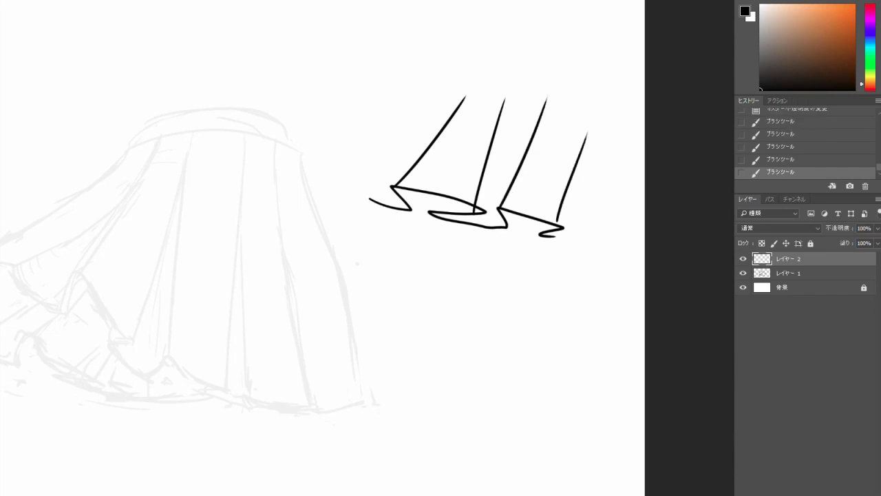
pyautogui.moveTo(408, 208)
pyautogui.mouseDown()
pyautogui.moveTo(421, 185)
pyautogui.moveTo(435, 201)
pyautogui.mouseUp()
pyautogui.moveTo(515, 212); pyautogui.dragTo(503, 229)
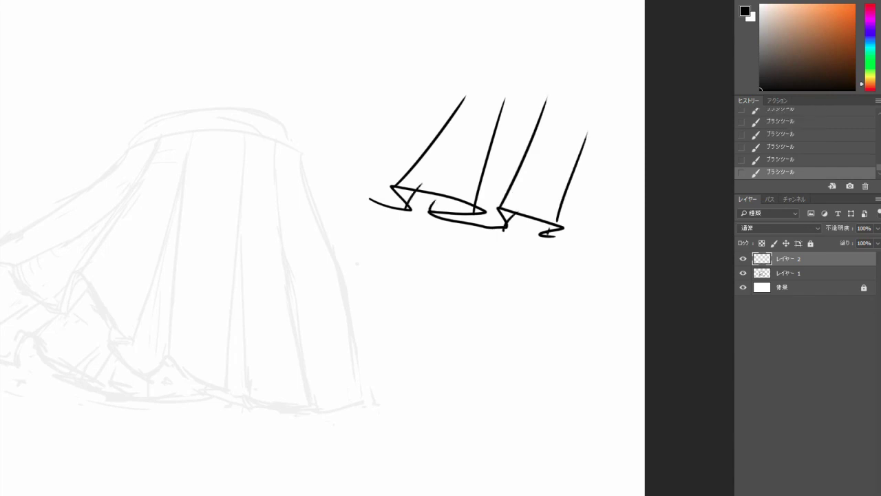
pyautogui.moveTo(371, 197); pyautogui.dragTo(448, 113)
pyautogui.hotkey('ctrl', '0')
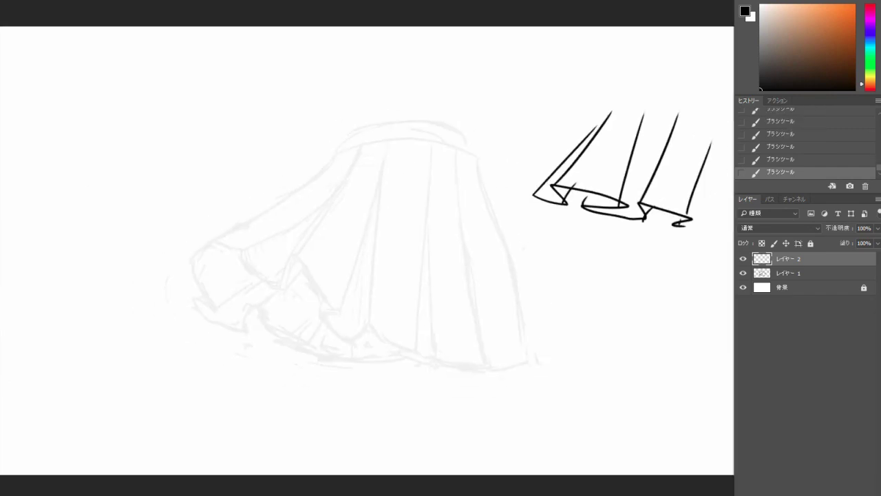
pyautogui.moveTo(513, 142)
pyautogui.mouseDown()
pyautogui.moveTo(550, 165)
pyautogui.moveTo(530, 180)
pyautogui.mouseUp()
# - Delete the layer holding the zigzag pleat sample and add a new empty layer above the faded sketch
pyautogui.hotkey('ctrl', '-')
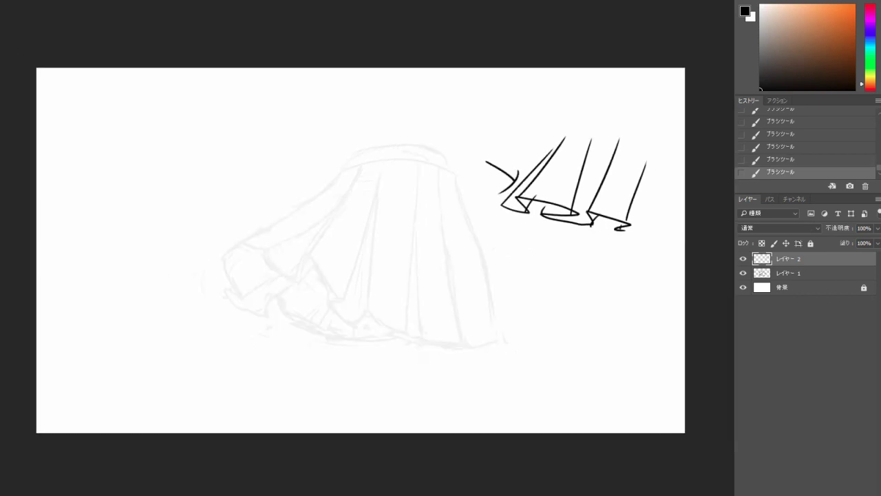
pyautogui.hotkey('ctrl', '+')
pyautogui.scroll(2, 476, 310)
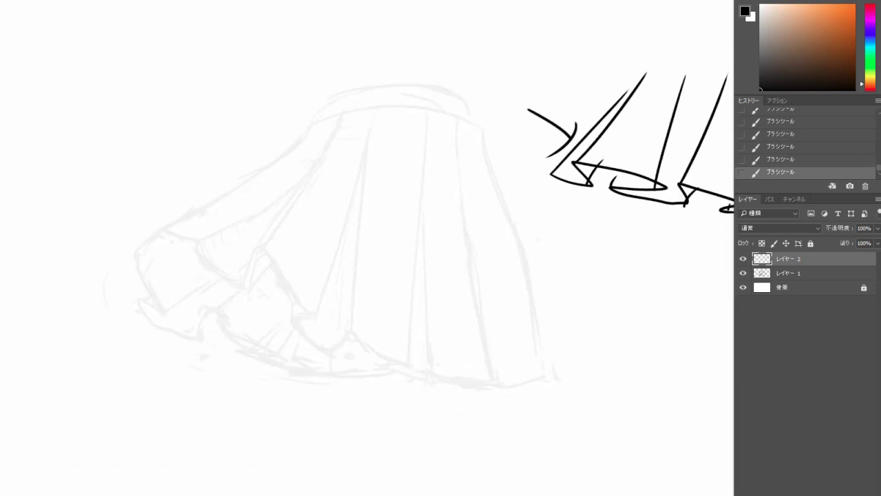
pyautogui.moveTo(523, 248); pyautogui.dragTo(356, 252)
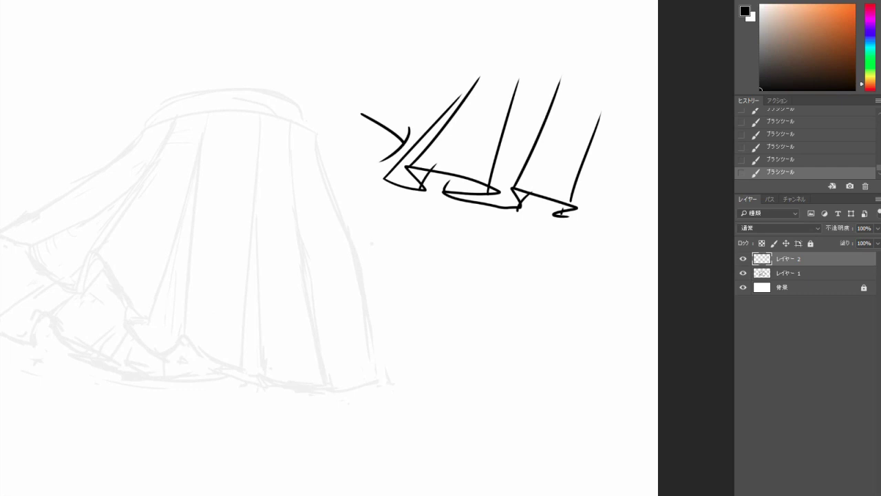
pyautogui.press('Delete')
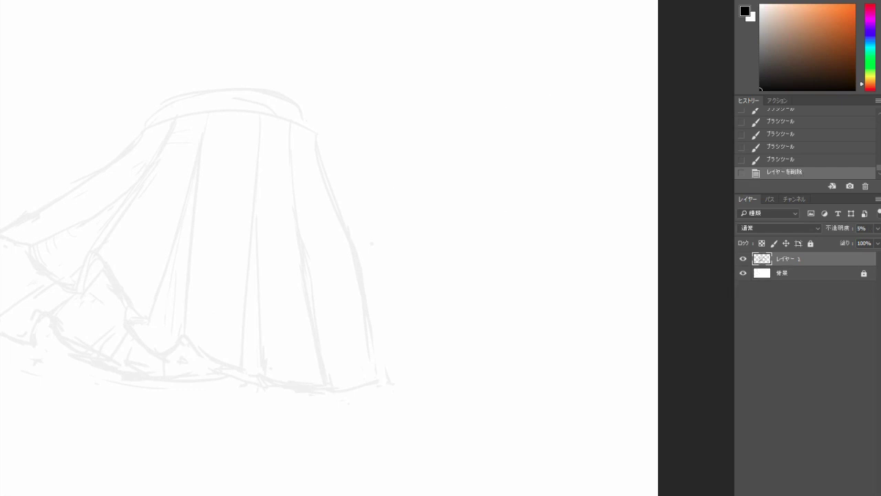
pyautogui.hotkey('ctrl', 'alt', 'shift', 'n')
# - Draw a curved waistband right of the faded sketch, with two side lines flaring down from its ends
pyautogui.moveTo(385, 248); pyautogui.dragTo(308, 266)
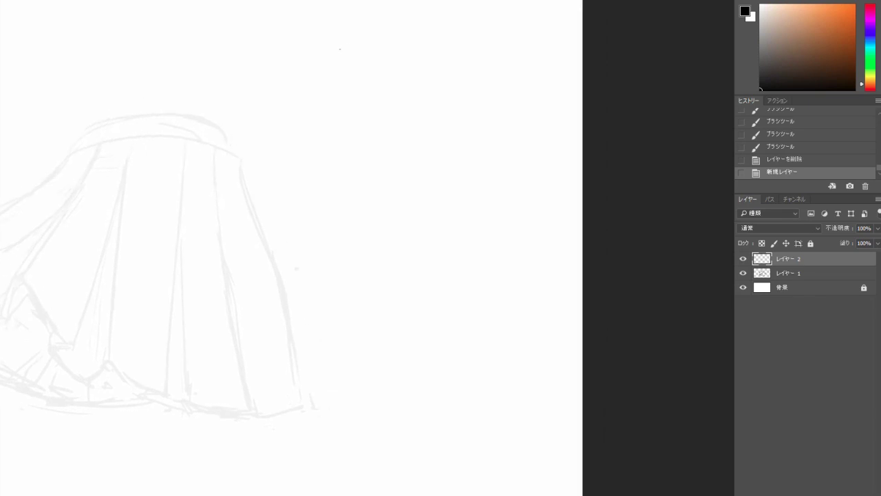
pyautogui.moveTo(340, 49)
pyautogui.mouseDown()
pyautogui.moveTo(430, 52)
pyautogui.moveTo(397, 63)
pyautogui.moveTo(449, 74)
pyautogui.mouseUp()
pyautogui.moveTo(397, 50); pyautogui.dragTo(463, 80)
pyautogui.moveTo(341, 46)
pyautogui.mouseDown()
pyautogui.moveTo(376, 67)
pyautogui.moveTo(466, 83)
pyautogui.mouseUp()
pyautogui.moveTo(441, 56); pyautogui.dragTo(469, 85)
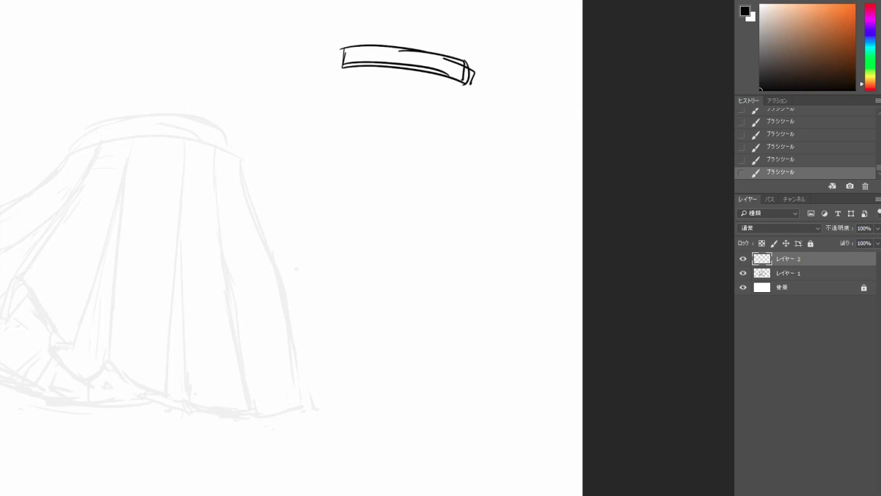
pyautogui.moveTo(340, 66); pyautogui.dragTo(273, 230)
pyautogui.moveTo(469, 84); pyautogui.dragTo(501, 254)
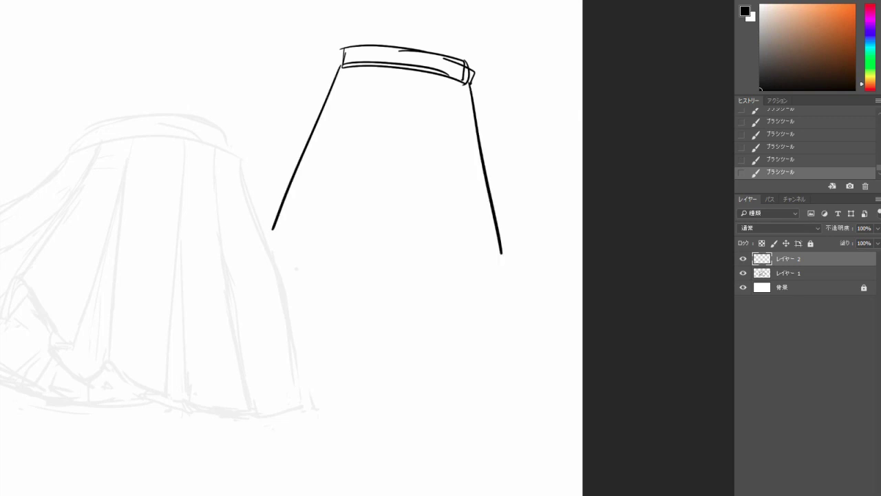
# - Outline one pleat with its hem segment at each side of the skirt and darken the waistband's lower edge
pyautogui.moveTo(367, 66); pyautogui.dragTo(326, 239)
pyautogui.moveTo(278, 217); pyautogui.dragTo(326, 230)
pyautogui.moveTo(343, 64); pyautogui.dragTo(468, 81)
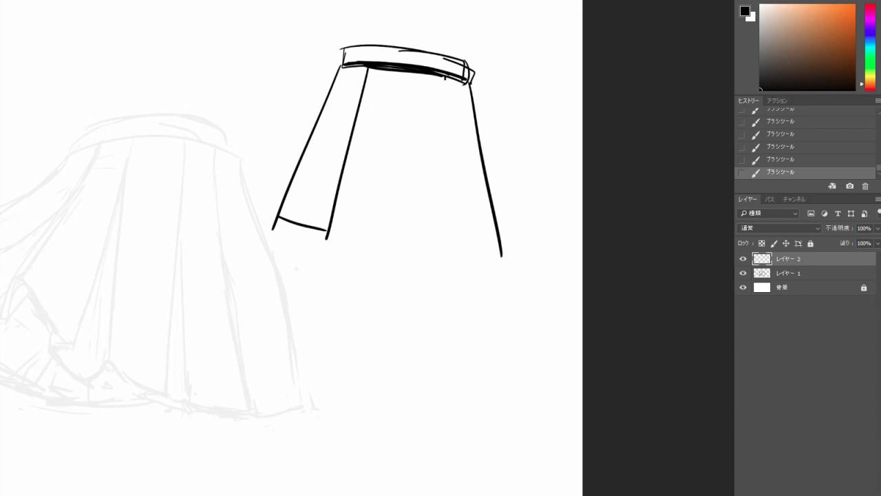
pyautogui.moveTo(445, 79)
pyautogui.mouseDown()
pyautogui.moveTo(449, 232)
pyautogui.moveTo(491, 245)
pyautogui.mouseUp()
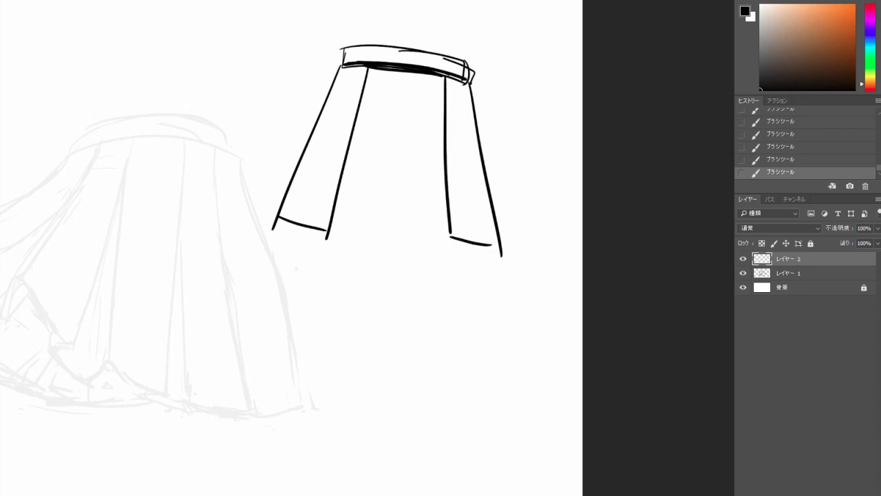
# - Add flared outer fold lines behind the left and right pleats, closing the left fold with a short hem stroke
pyautogui.moveTo(342, 73); pyautogui.dragTo(256, 211)
pyautogui.hotkey('ctrl', 'z')
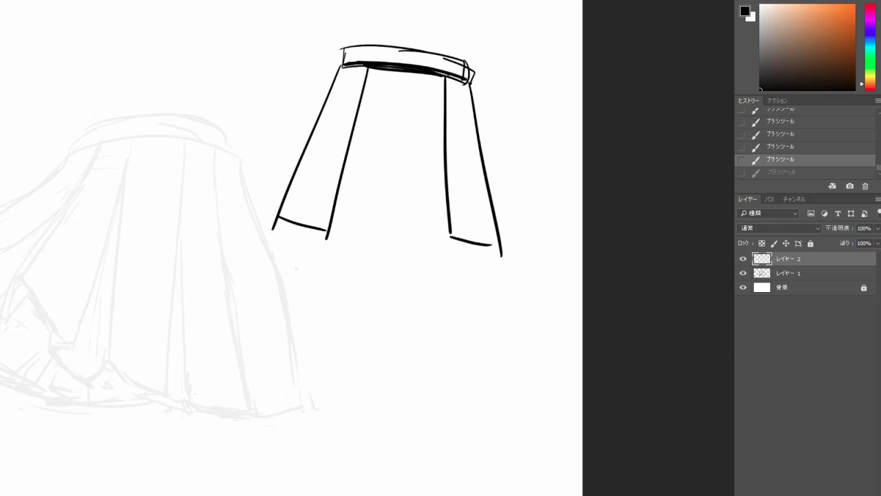
pyautogui.moveTo(470, 83); pyautogui.dragTo(510, 236)
pyautogui.moveTo(339, 62)
pyautogui.mouseDown()
pyautogui.moveTo(270, 190)
pyautogui.moveTo(279, 203)
pyautogui.mouseUp()
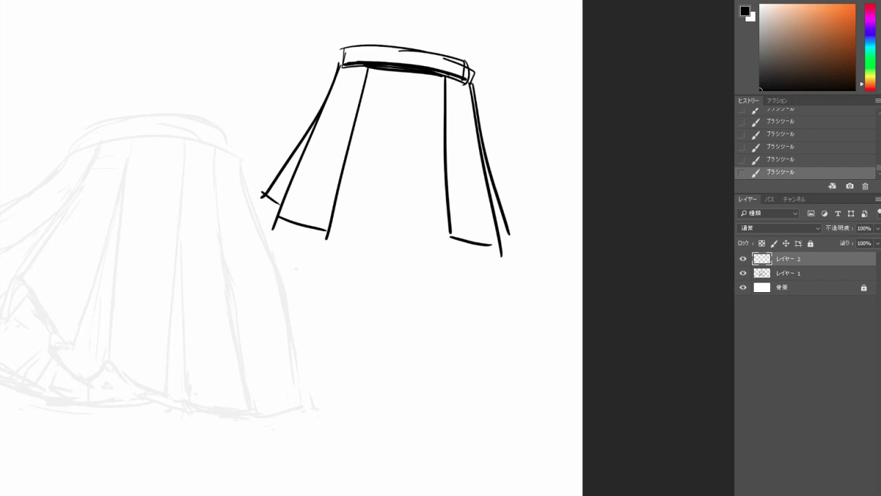
pyautogui.moveTo(366, 73); pyautogui.dragTo(343, 226)
pyautogui.hotkey('ctrl', 'z')
pyautogui.moveTo(362, 97)
pyautogui.mouseDown()
pyautogui.moveTo(350, 229)
pyautogui.moveTo(328, 236)
pyautogui.moveTo(356, 248)
pyautogui.moveTo(349, 236)
pyautogui.moveTo(322, 278)
pyautogui.moveTo(356, 244)
pyautogui.moveTo(355, 173)
pyautogui.mouseUp()
pyautogui.press('e')
pyautogui.press('b')
pyautogui.click(343, 238)
pyautogui.hotkey('ctrl', 'z')
pyautogui.hotkey('ctrl', 'z')
# - Add a short stepped hem stroke right of the left pleat and erase the excess around its edge line
pyautogui.press('e')
pyautogui.press('b')
pyautogui.moveTo(325, 233); pyautogui.dragTo(370, 243)
pyautogui.press('e')
pyautogui.moveTo(353, 186); pyautogui.dragTo(355, 117)
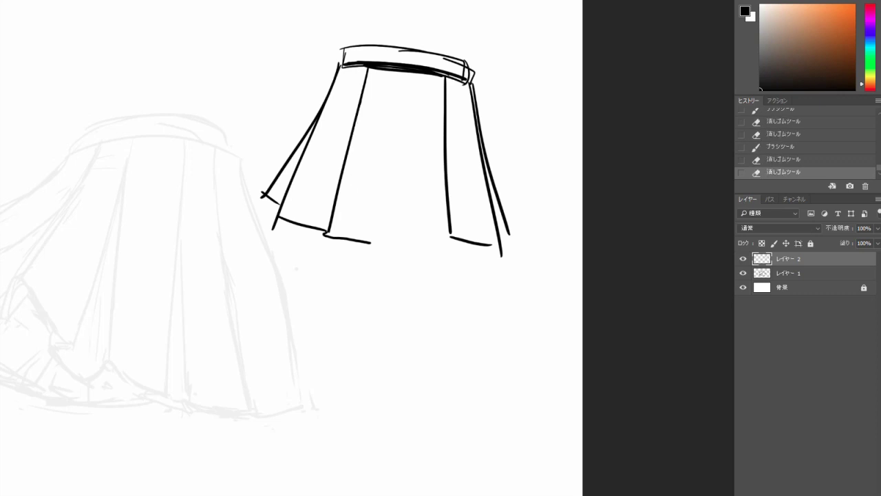
# - Draw the inner fold line beside the left pleat's edge and extend the hem toward the skirt's centre
pyautogui.press('b')
pyautogui.moveTo(367, 69)
pyautogui.mouseDown()
pyautogui.moveTo(359, 240)
pyautogui.moveTo(412, 245)
pyautogui.mouseUp()
pyautogui.press('e')
pyautogui.press('b')
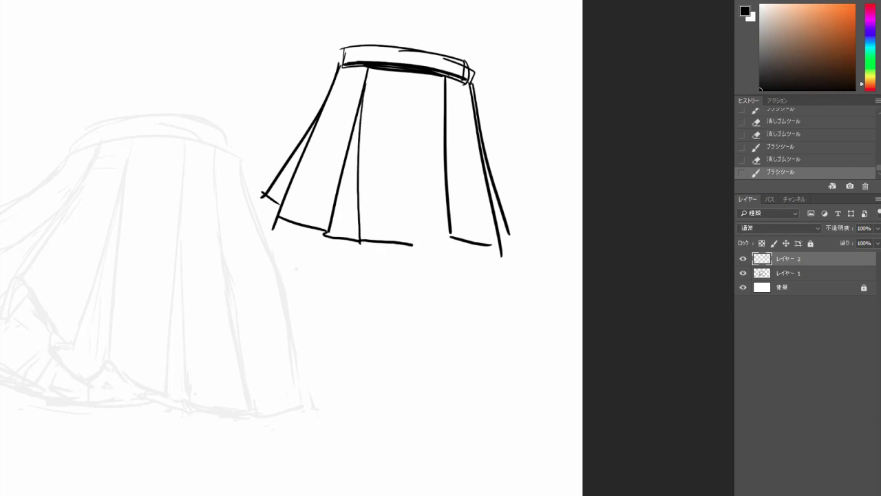
# - Add the middle pleat line and redraw the pleat line to its right, joining the two with a hem stroke
pyautogui.moveTo(411, 75); pyautogui.dragTo(406, 241)
pyautogui.hotkey('ctrl', 'z')
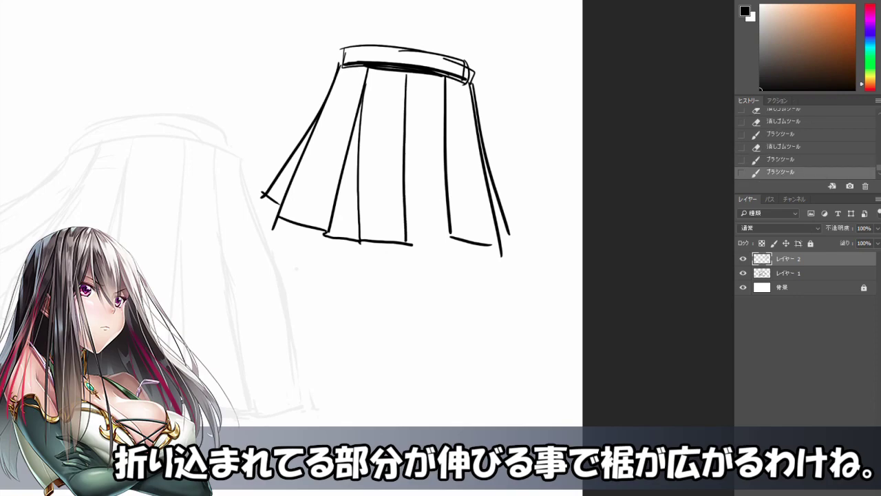
pyautogui.hotkey('ctrl', 'z')
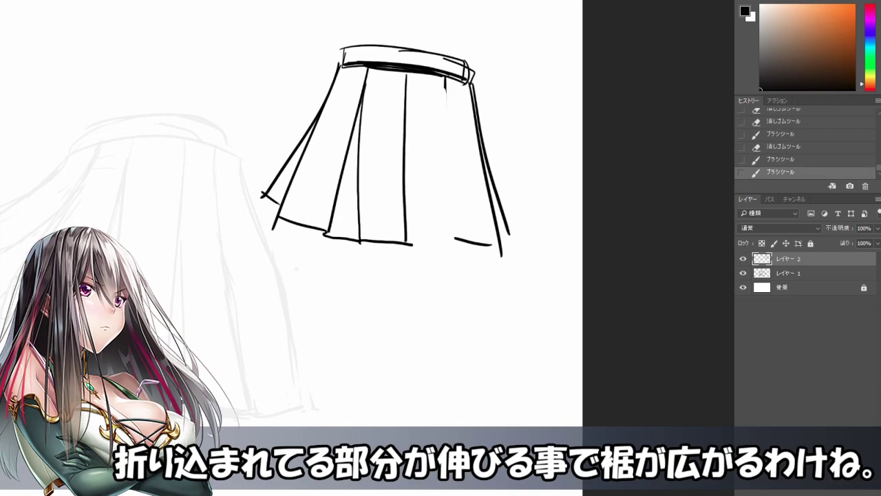
pyautogui.moveTo(444, 77); pyautogui.dragTo(451, 250)
pyautogui.moveTo(407, 234); pyautogui.dragTo(449, 234)
# - Draw a curved arrow below the hem pointing at the unfolded section beside the left pleat
pyautogui.moveTo(336, 245); pyautogui.dragTo(318, 289)
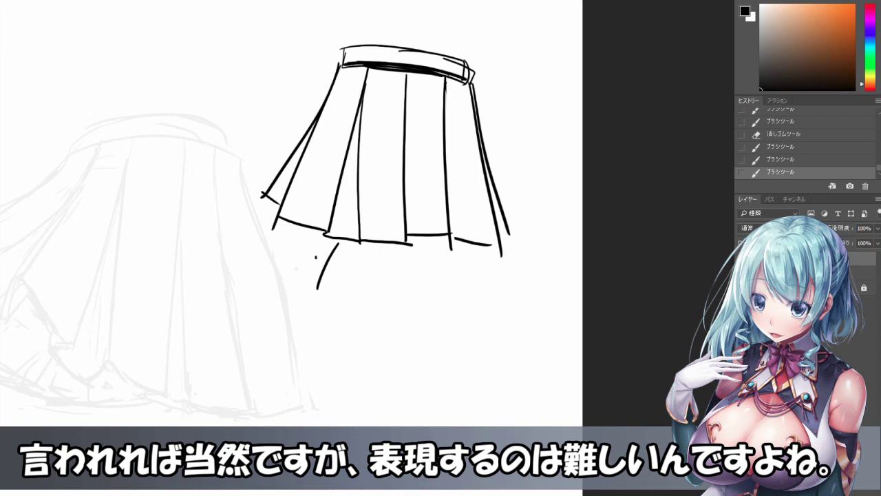
pyautogui.moveTo(315, 257); pyautogui.dragTo(355, 271)
pyautogui.hotkey('ctrl', '-')
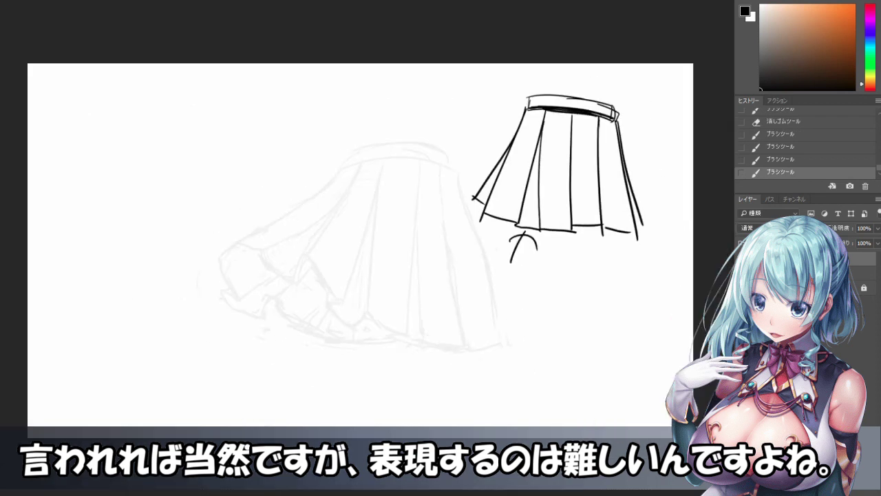
pyautogui.hotkey('ctrl', '+')
pyautogui.hotkey('ctrl', '+')
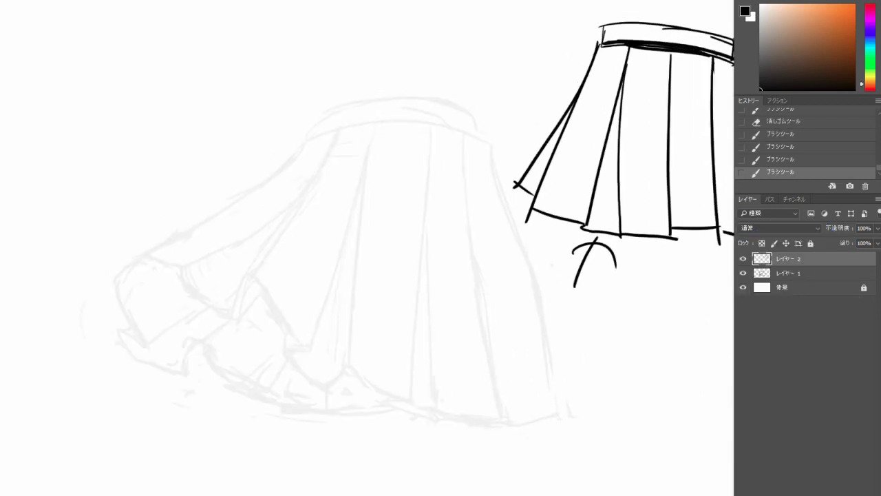
pyautogui.moveTo(481, 207); pyautogui.dragTo(311, 245)
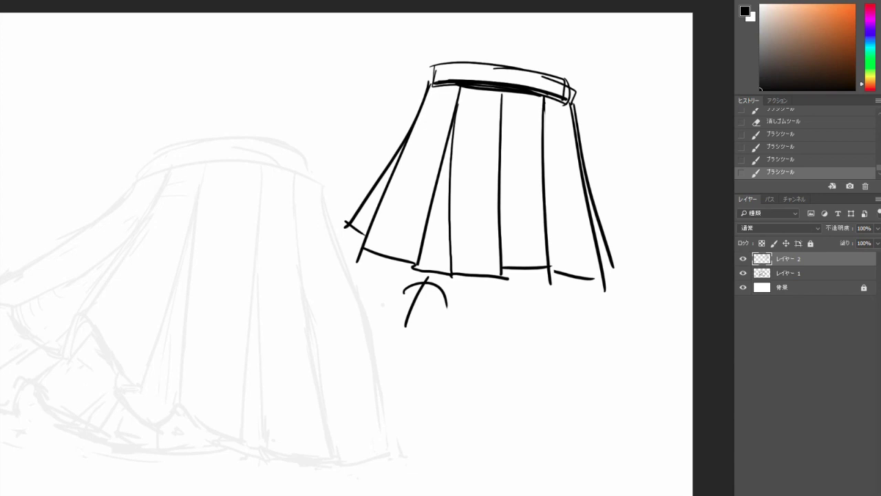
# - Sketch a small zigzag hem sample below the skirt example and draw pleat lines rising from its fold corners
pyautogui.moveTo(468, 248); pyautogui.dragTo(353, 219)
pyautogui.moveTo(379, 360)
pyautogui.mouseDown()
pyautogui.moveTo(369, 336)
pyautogui.moveTo(423, 365)
pyautogui.moveTo(398, 368)
pyautogui.moveTo(461, 390)
pyautogui.moveTo(468, 378)
pyautogui.mouseUp()
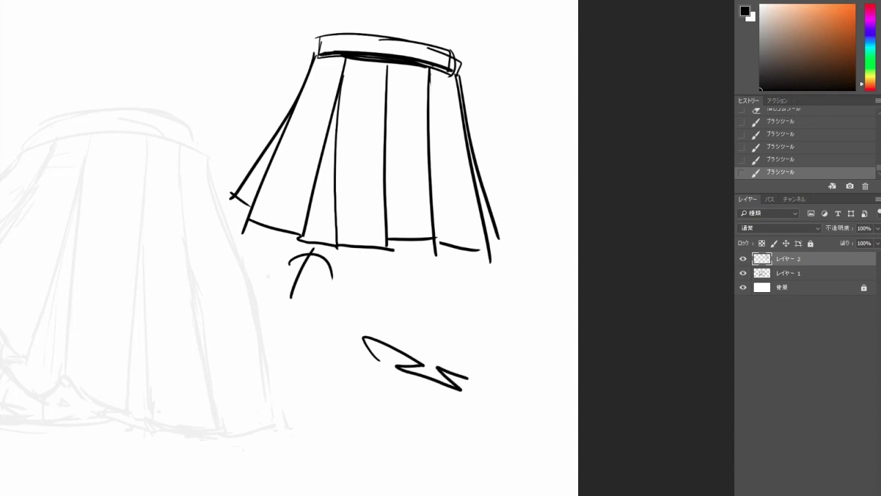
pyautogui.moveTo(453, 321); pyautogui.dragTo(420, 363)
pyautogui.moveTo(459, 335); pyautogui.dragTo(439, 370)
pyautogui.moveTo(371, 337); pyautogui.dragTo(432, 287)
pyautogui.moveTo(488, 340); pyautogui.dragTo(470, 375)
pyautogui.moveTo(495, 319); pyautogui.dragTo(487, 342)
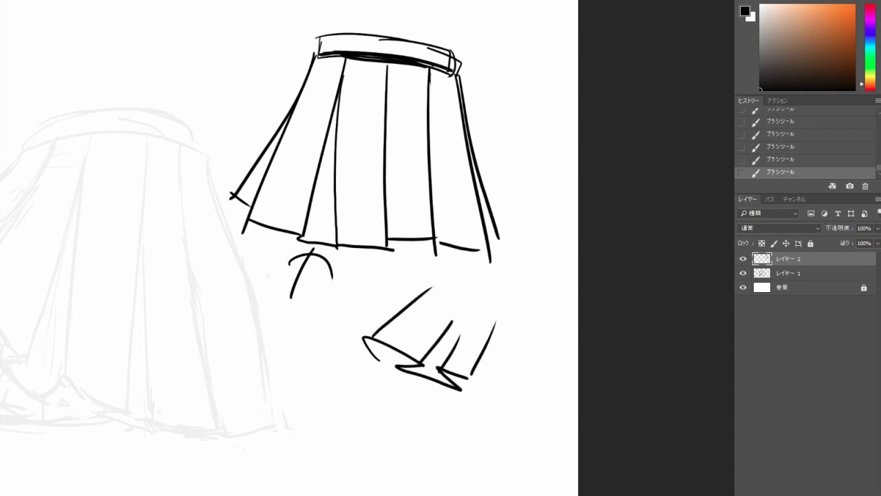
# - Choose a bright red colour and mark the folded-back edges of the zigzag hem sample with it
pyautogui.moveTo(401, 366); pyautogui.dragTo(417, 362)
pyautogui.hotkey('ctrl', 'z')
pyautogui.click(871, 6)
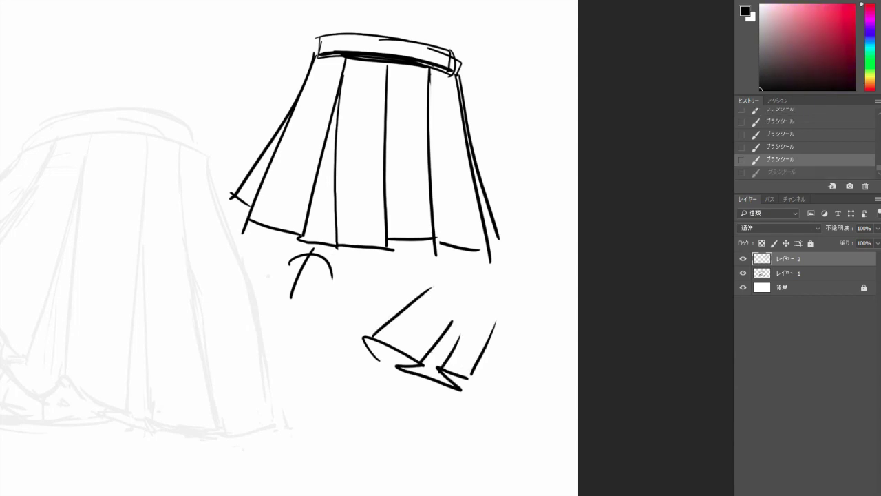
pyautogui.moveTo(847, 12); pyautogui.dragTo(854, 6)
pyautogui.moveTo(418, 363)
pyautogui.mouseDown()
pyautogui.moveTo(394, 365)
pyautogui.moveTo(460, 388)
pyautogui.mouseUp()
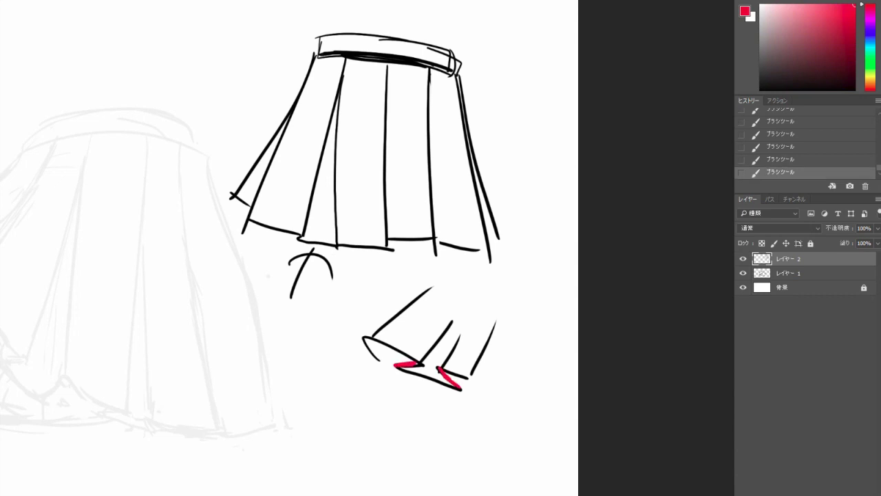
# - Replace the pleat sample layer with a new empty layer and reset the foreground colour to black
pyautogui.scroll(-1, 367, 248)
pyautogui.moveTo(289, 261); pyautogui.dragTo(552, 237)
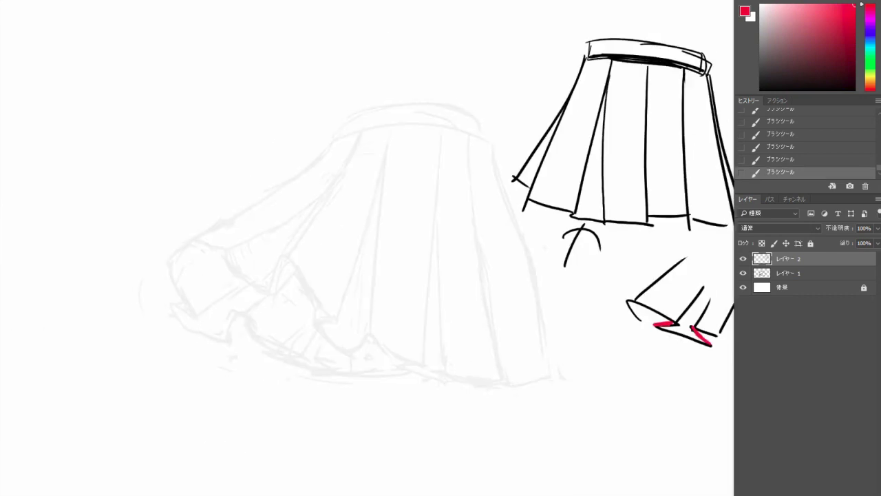
pyautogui.scroll(1, 510, 271)
pyautogui.moveTo(509, 272); pyautogui.dragTo(391, 297)
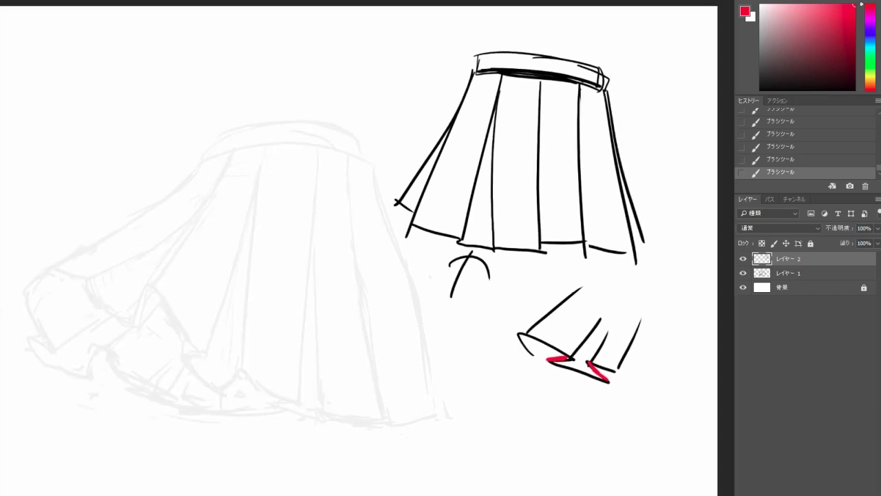
pyautogui.press('Delete')
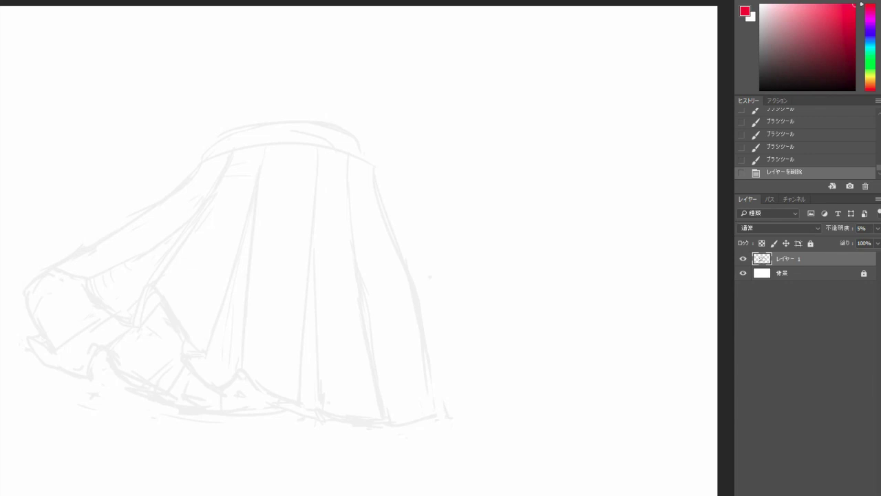
pyautogui.hotkey('ctrl', 'shift', 'alt', 'n')
pyautogui.press('d')
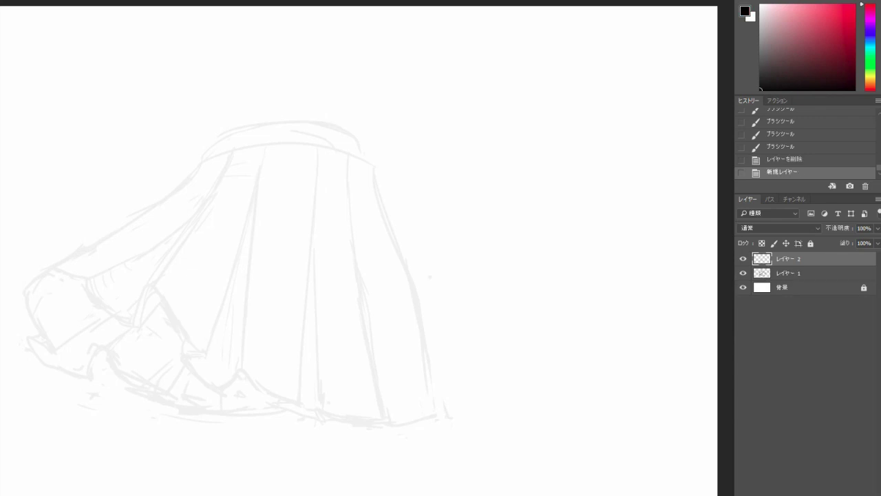
# - Draw the curved lower edge of the waistband over the faded skirt sketch, redoing it until it fits
pyautogui.moveTo(331, 275); pyautogui.dragTo(389, 219)
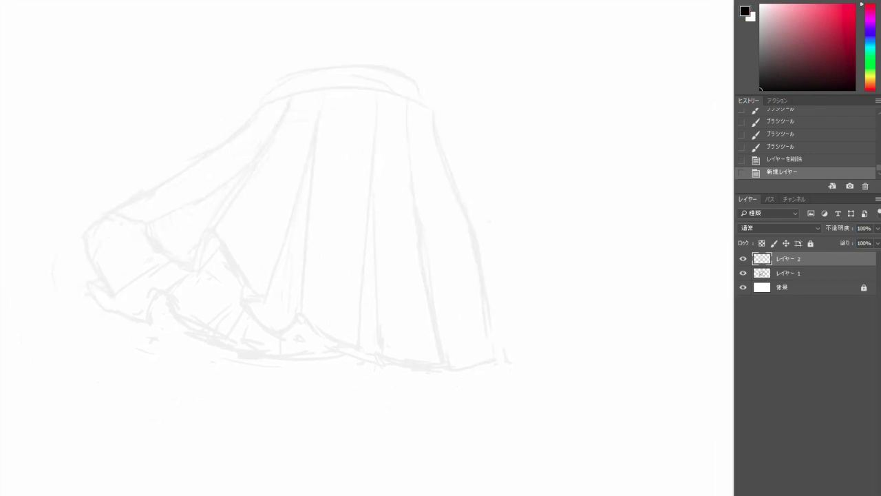
pyautogui.scroll(4, 310, 113)
pyautogui.moveTo(310, 206); pyautogui.dragTo(343, 212)
pyautogui.moveTo(274, 112); pyautogui.dragTo(540, 121)
pyautogui.hotkey('ctrl', 'z')
pyautogui.moveTo(279, 109)
pyautogui.mouseDown()
pyautogui.moveTo(445, 90)
pyautogui.moveTo(540, 121)
pyautogui.mouseUp()
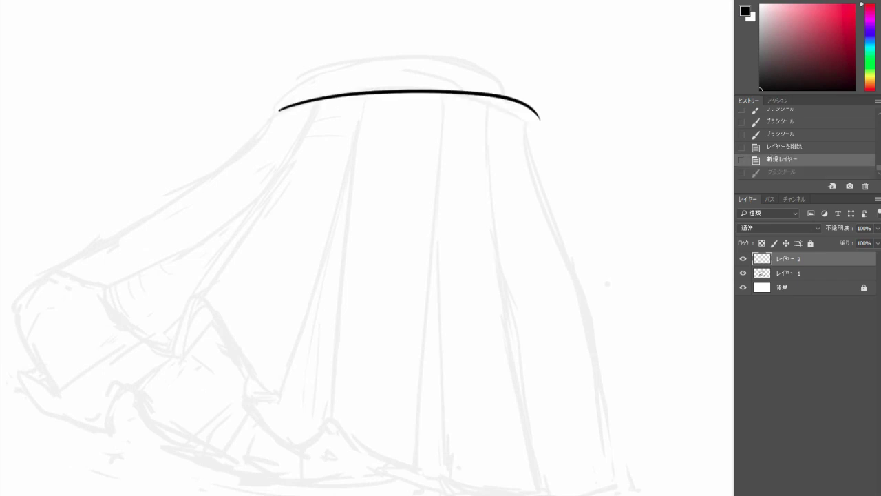
pyautogui.hotkey('ctrl', 'z')
pyautogui.moveTo(281, 112); pyautogui.dragTo(502, 116)
# - Draw the waistband's curved upper edge and close both ends down to the lower edge
pyautogui.moveTo(296, 82); pyautogui.dragTo(498, 95)
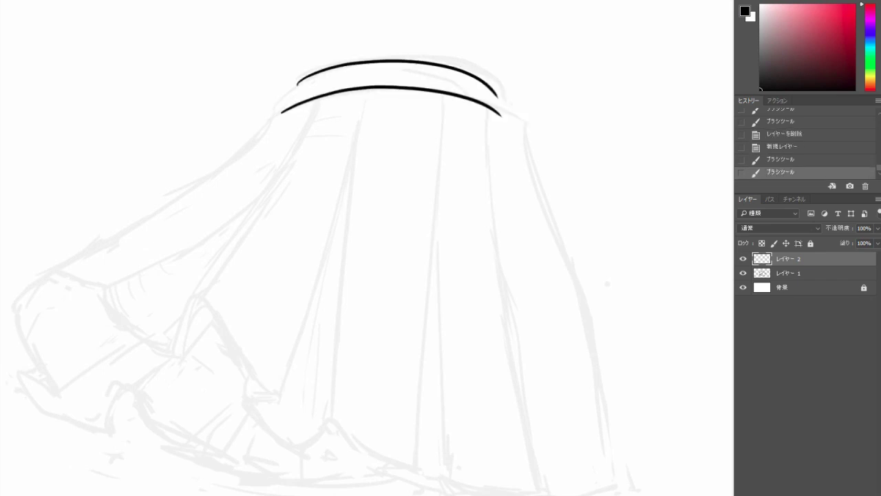
pyautogui.hotkey('ctrl', 'z')
pyautogui.moveTo(293, 81); pyautogui.dragTo(503, 92)
pyautogui.moveTo(297, 76); pyautogui.dragTo(275, 114)
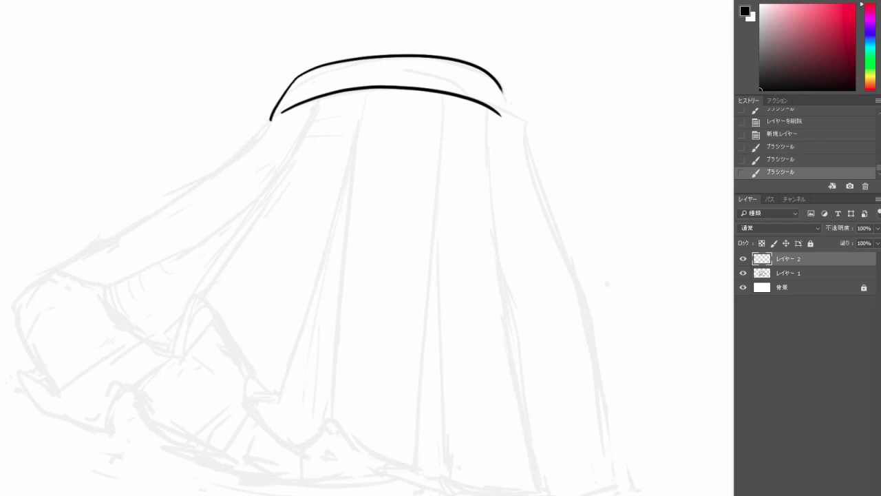
pyautogui.hotkey('ctrl', 'z')
pyautogui.moveTo(296, 77); pyautogui.dragTo(276, 112)
pyautogui.moveTo(503, 94); pyautogui.dragTo(501, 112)
# - Draw the skirt's flared left outline and its right outline from the waistband ends down to the hem
pyautogui.moveTo(454, 158)
pyautogui.mouseDown()
pyautogui.moveTo(446, 158)
pyautogui.moveTo(460, 150)
pyautogui.mouseUp()
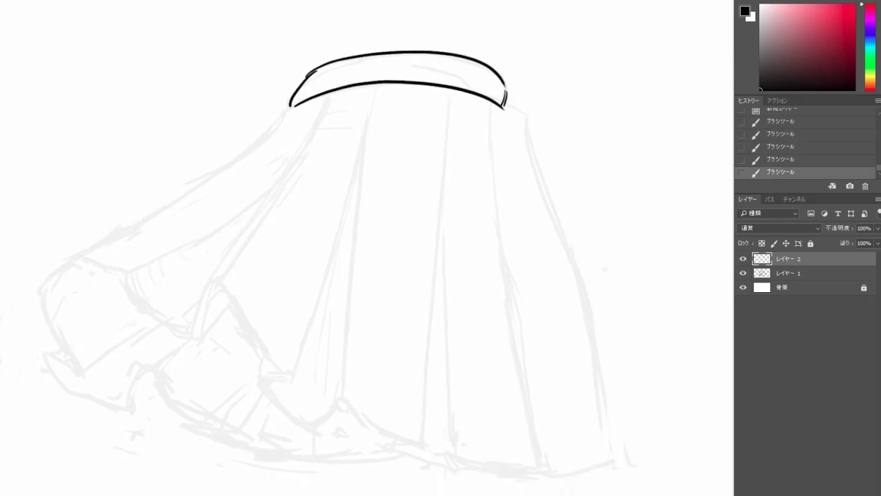
pyautogui.moveTo(344, 275); pyautogui.dragTo(421, 210)
pyautogui.moveTo(359, 137); pyautogui.dragTo(351, 138)
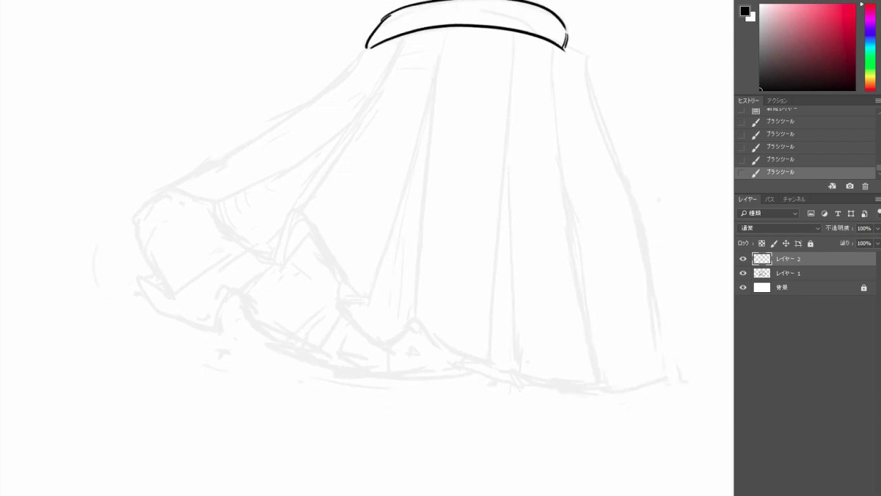
pyautogui.moveTo(367, 48); pyautogui.dragTo(158, 197)
pyautogui.moveTo(413, 241); pyautogui.dragTo(328, 251)
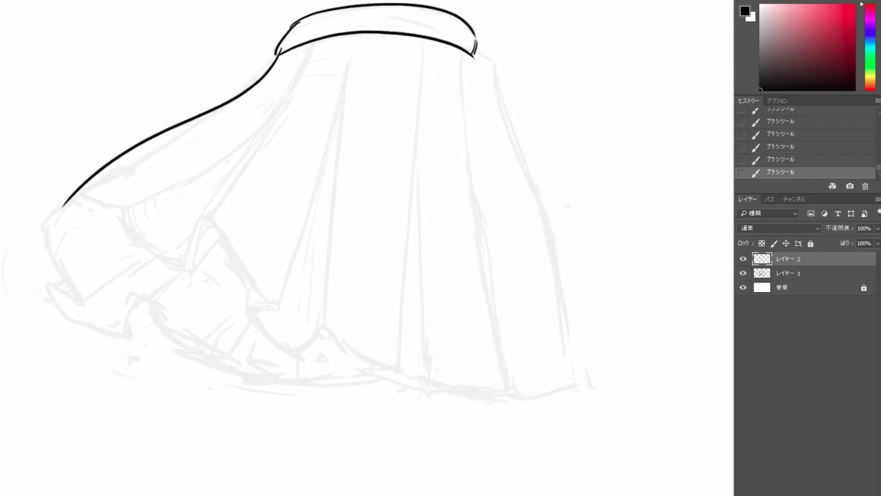
pyautogui.hotkey('ctrl', 'z')
pyautogui.scroll(1, 316, 206)
pyautogui.moveTo(280, 98); pyautogui.dragTo(97, 225)
pyautogui.moveTo(452, 99); pyautogui.dragTo(534, 381)
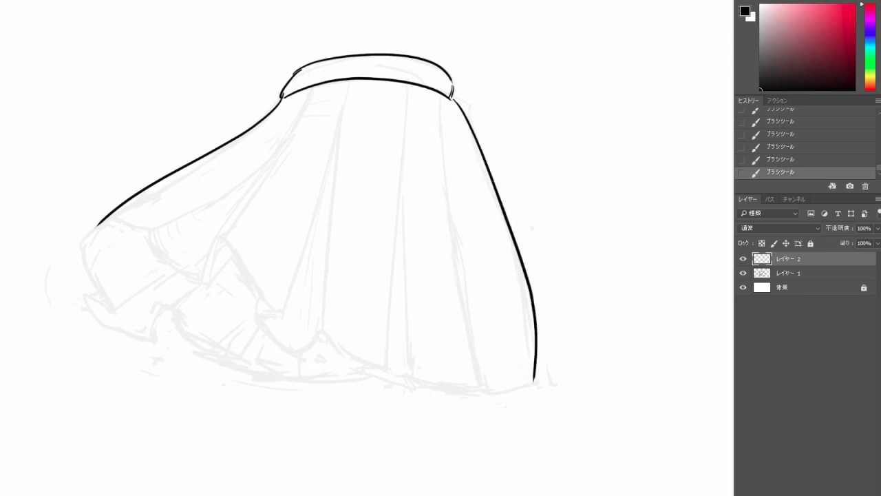
# - Draw the front hem curve sweeping from the raised left side to the lower right, and the back hem curve beneath it
pyautogui.moveTo(103, 284)
pyautogui.mouseDown()
pyautogui.moveTo(197, 271)
pyautogui.moveTo(403, 350)
pyautogui.moveTo(264, 284)
pyautogui.moveTo(501, 364)
pyautogui.mouseUp()
pyautogui.hotkey('ctrl', 'z')
pyautogui.hotkey('ctrl', 'z')
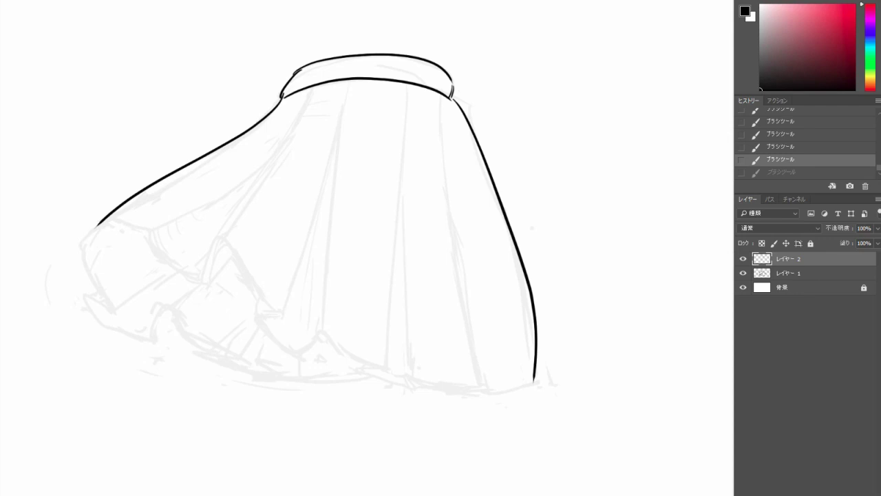
pyautogui.moveTo(108, 278); pyautogui.dragTo(494, 384)
pyautogui.moveTo(107, 233)
pyautogui.mouseDown()
pyautogui.moveTo(94, 266)
pyautogui.moveTo(330, 351)
pyautogui.mouseUp()
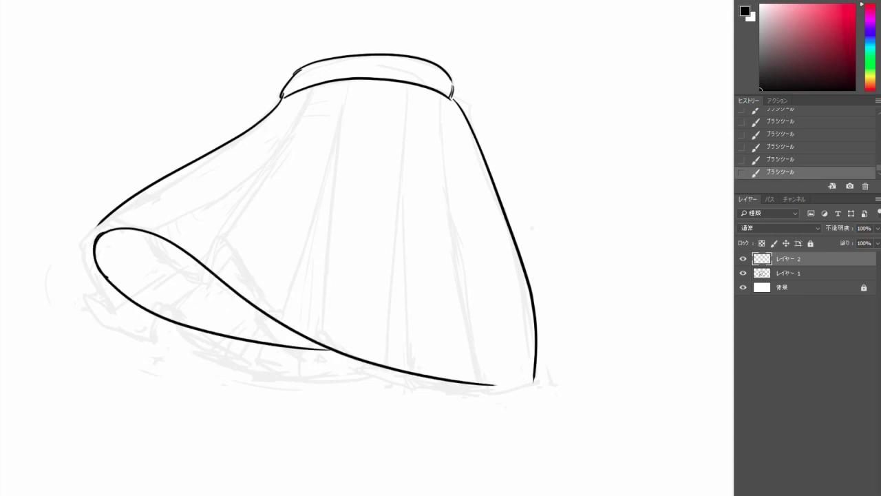
pyautogui.hotkey('ctrl', 'z')
pyautogui.moveTo(110, 238); pyautogui.dragTo(358, 359)
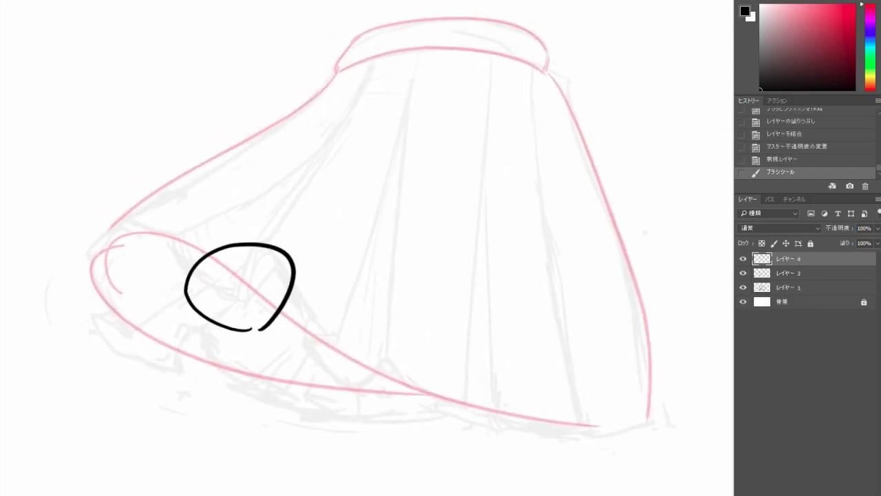
# - Undo the loose circle and draw the first black pleat line from the waistband's left part toward the lifted hem
pyautogui.hotkey('ctrl', 'z')
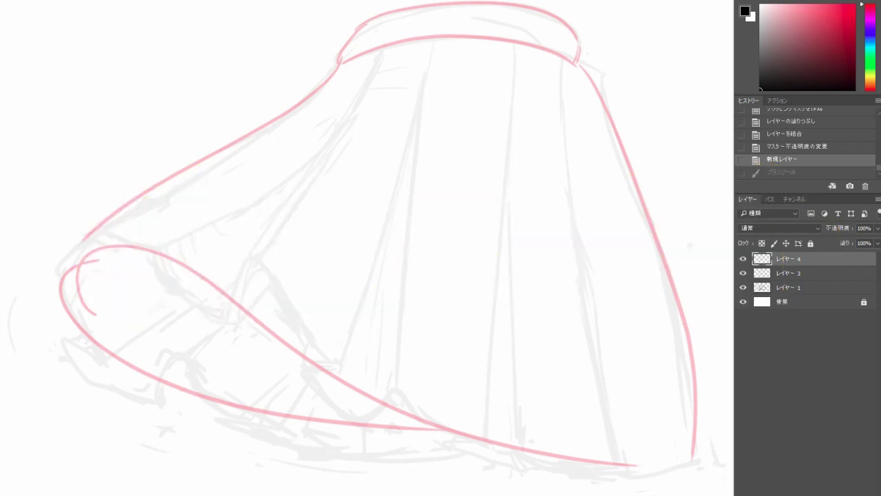
pyautogui.moveTo(364, 248); pyautogui.dragTo(377, 236)
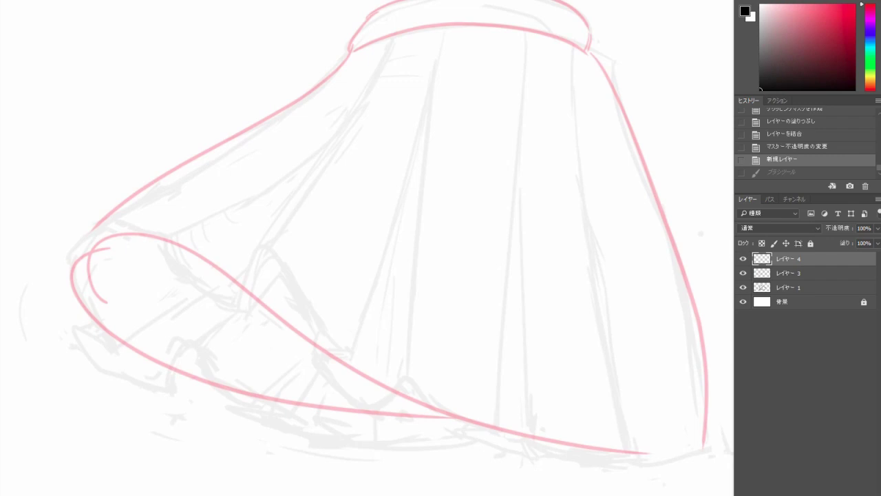
pyautogui.moveTo(395, 35); pyautogui.dragTo(260, 237)
pyautogui.hotkey('ctrl', 'z')
pyautogui.moveTo(401, 33); pyautogui.dragTo(261, 231)
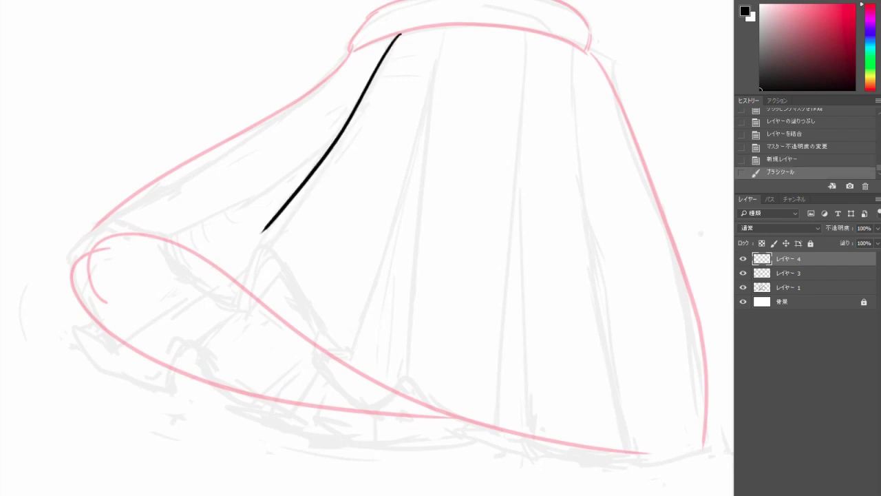
pyautogui.hotkey('ctrl', 'z')
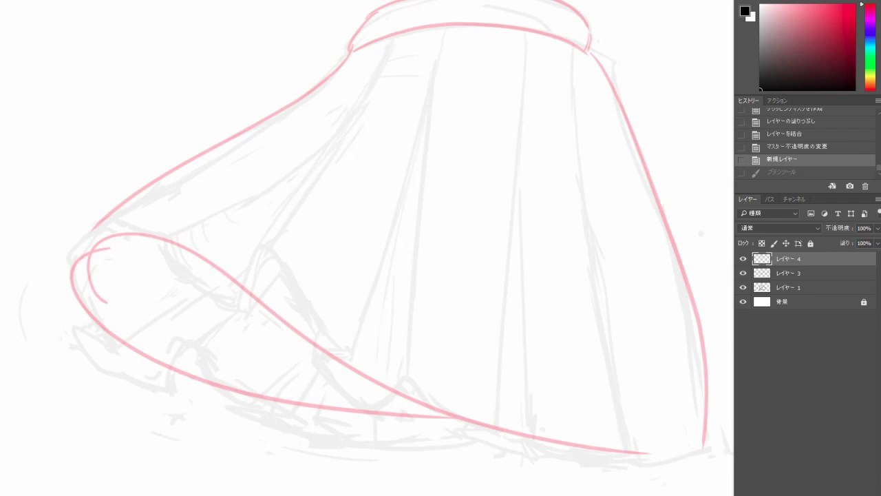
pyautogui.moveTo(400, 33); pyautogui.dragTo(264, 239)
pyautogui.hotkey('ctrl', 'z')
pyautogui.moveTo(402, 34); pyautogui.dragTo(268, 235)
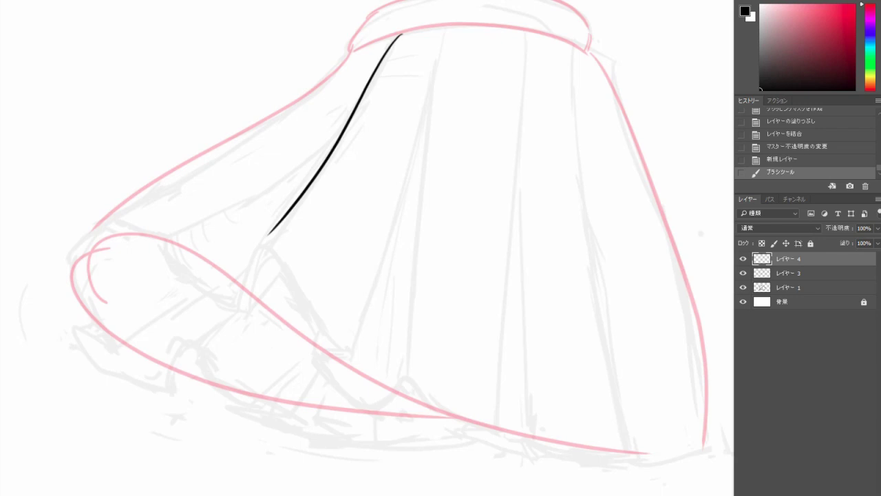
# - Draw a second pleat line to the right of the first and trace the waistband edge across their upper ends
pyautogui.moveTo(453, 27); pyautogui.dragTo(356, 354)
pyautogui.hotkey('ctrl', 'z')
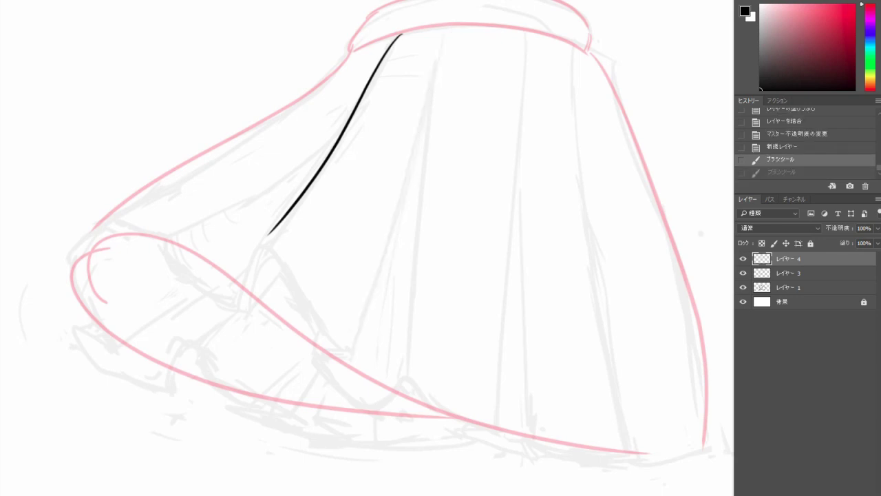
pyautogui.moveTo(454, 28); pyautogui.dragTo(357, 354)
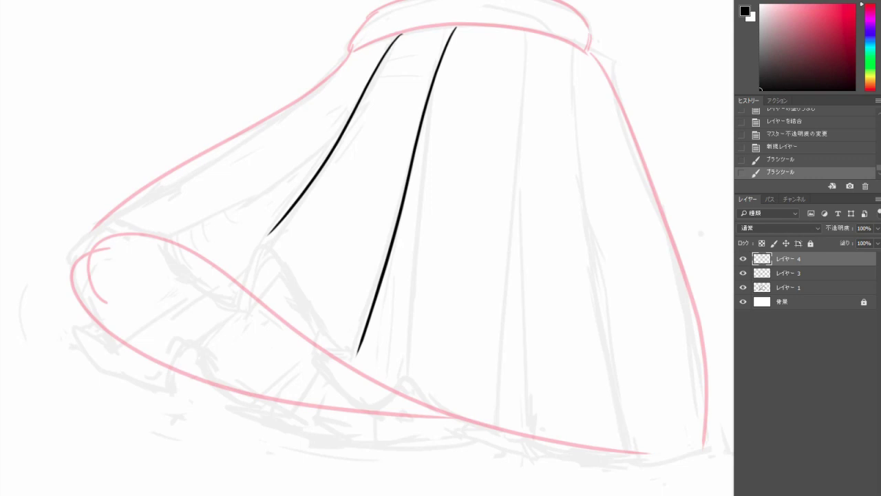
pyautogui.moveTo(270, 234); pyautogui.dragTo(263, 243)
pyautogui.hotkey('ctrl', 'z')
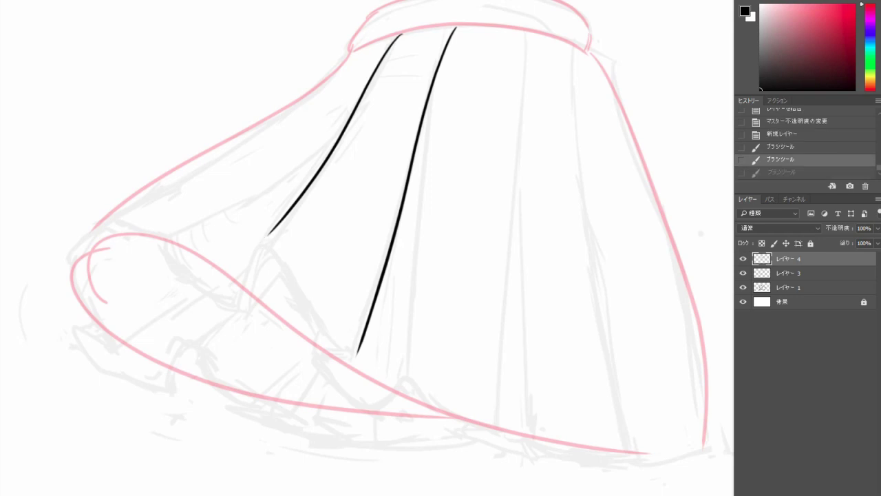
pyautogui.moveTo(400, 33)
pyautogui.mouseDown()
pyautogui.moveTo(455, 25)
pyautogui.moveTo(519, 32)
pyautogui.moveTo(446, 39)
pyautogui.mouseUp()
pyautogui.hotkey('ctrl', 'z')
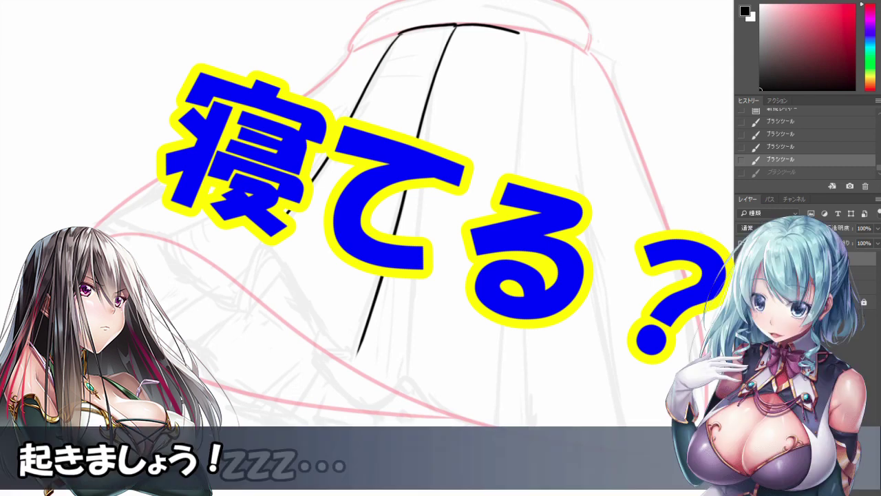
# - Add a new layer and draw short red contour strokes just below the waistband on both sides of the second pleat line
pyautogui.hotkey('ctrl', 'alt', 'shift', 'n')
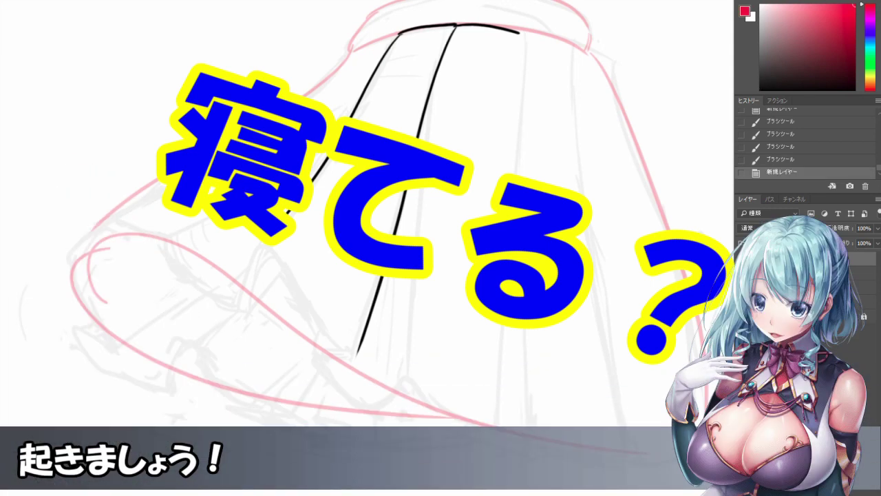
pyautogui.moveTo(398, 33)
pyautogui.mouseDown()
pyautogui.moveTo(448, 28)
pyautogui.moveTo(430, 41)
pyautogui.moveTo(513, 39)
pyautogui.mouseUp()
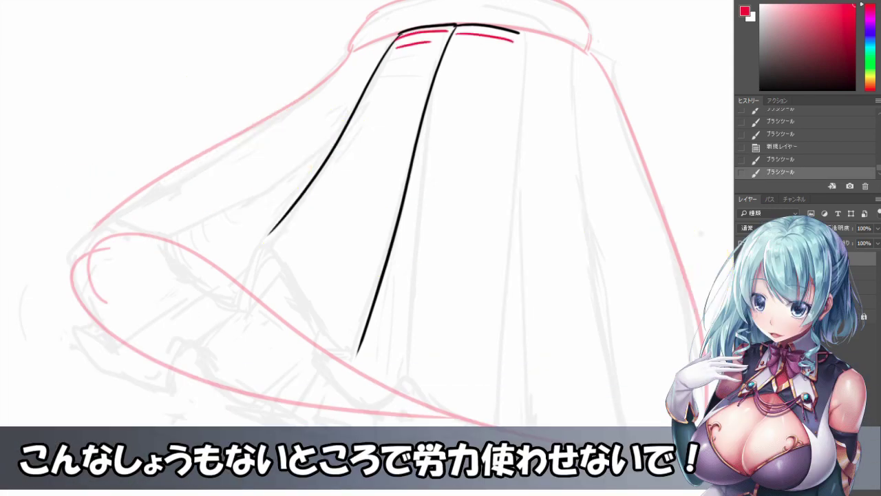
pyautogui.moveTo(450, 50)
pyautogui.mouseDown()
pyautogui.moveTo(509, 57)
pyautogui.moveTo(512, 78)
pyautogui.mouseUp()
pyautogui.moveTo(453, 69); pyautogui.dragTo(490, 80)
pyautogui.moveTo(382, 66); pyautogui.dragTo(448, 52)
pyautogui.moveTo(379, 80); pyautogui.dragTo(434, 70)
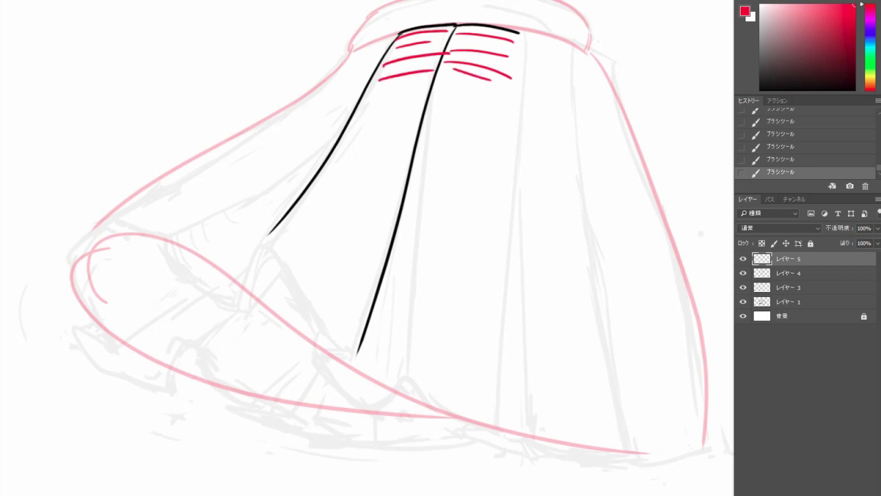
# - Hatch the panel between the two pleat lines with red strokes that turn steadily more diagonal toward the hem
pyautogui.moveTo(360, 90); pyautogui.dragTo(416, 87)
pyautogui.moveTo(357, 106); pyautogui.dragTo(419, 105)
pyautogui.moveTo(349, 123); pyautogui.dragTo(414, 139)
pyautogui.moveTo(342, 138); pyautogui.dragTo(406, 180)
pyautogui.moveTo(333, 153); pyautogui.dragTo(398, 218)
pyautogui.moveTo(327, 175); pyautogui.dragTo(390, 256)
pyautogui.moveTo(314, 189); pyautogui.dragTo(380, 278)
pyautogui.moveTo(302, 203); pyautogui.dragTo(372, 313)
pyautogui.moveTo(289, 215); pyautogui.dragTo(359, 331)
pyautogui.moveTo(276, 233); pyautogui.dragTo(358, 354)
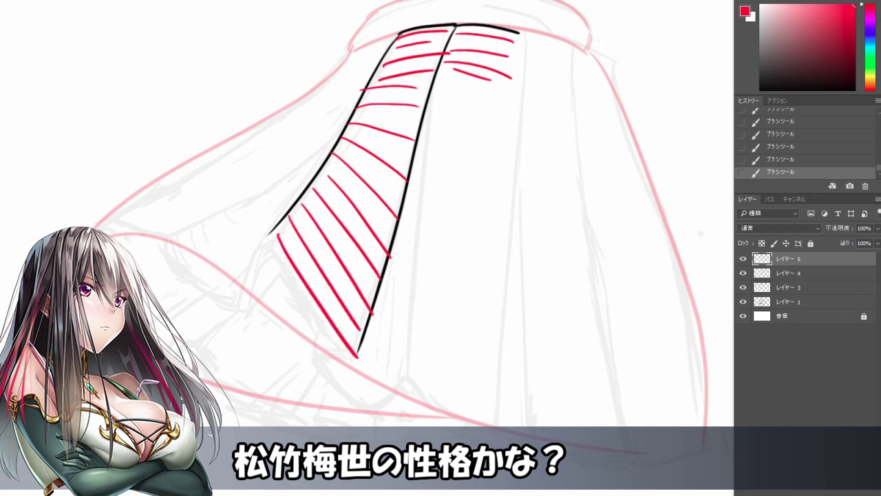
# - Draw a red arrow from the upper right pointing at the right part of the waistband
pyautogui.hotkey('ctrl', '-')
pyautogui.hotkey('ctrl', '+')
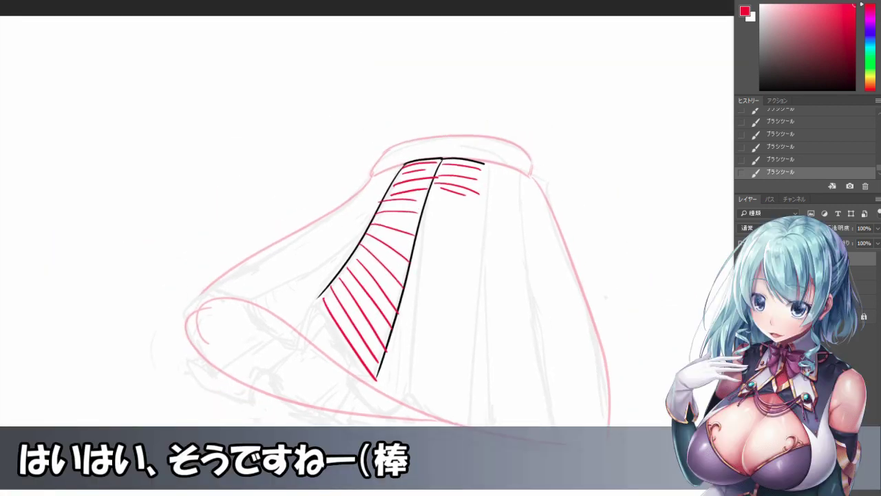
pyautogui.moveTo(406, 284); pyautogui.dragTo(399, 258)
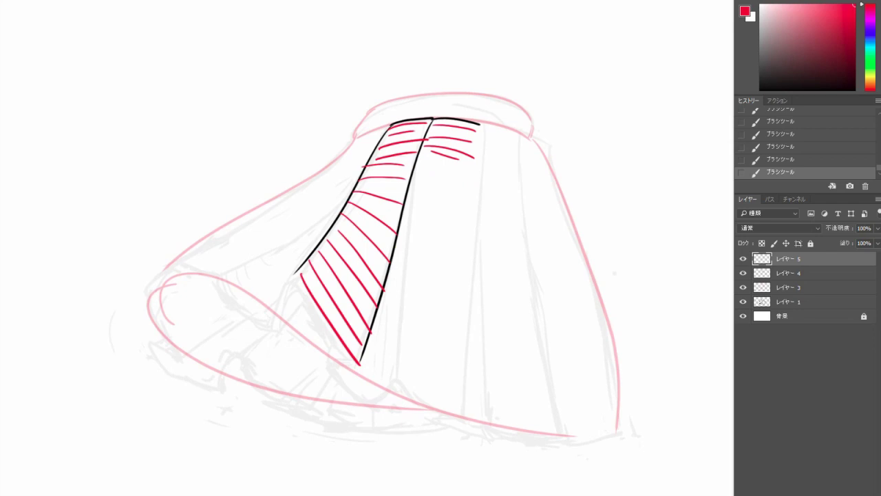
pyautogui.moveTo(603, 34); pyautogui.dragTo(506, 108)
pyautogui.moveTo(510, 69); pyautogui.dragTo(542, 112)
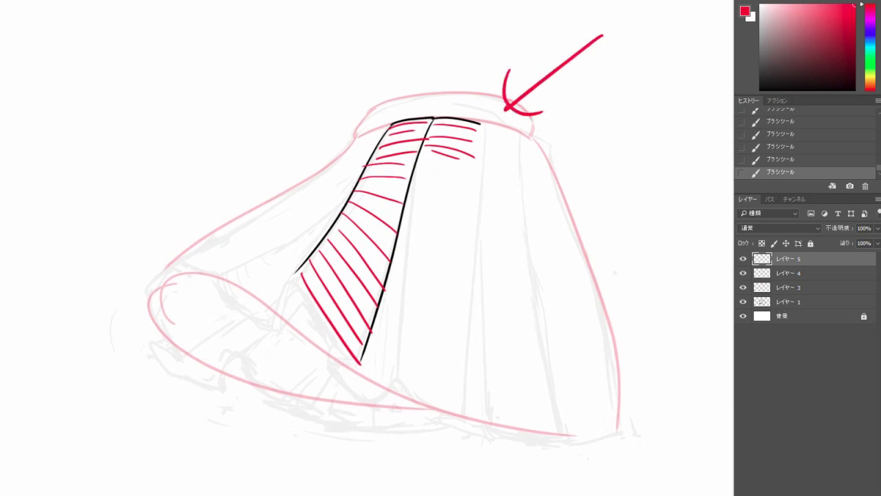
# - Split the first pleat panel with a thick red diagonal, scribble over both parts and add red direction lines toward them
pyautogui.moveTo(295, 273)
pyautogui.mouseDown()
pyautogui.moveTo(374, 221)
pyautogui.moveTo(410, 180)
pyautogui.moveTo(389, 237)
pyautogui.moveTo(328, 340)
pyautogui.moveTo(318, 289)
pyautogui.mouseUp()
pyautogui.moveTo(296, 272); pyautogui.dragTo(413, 170)
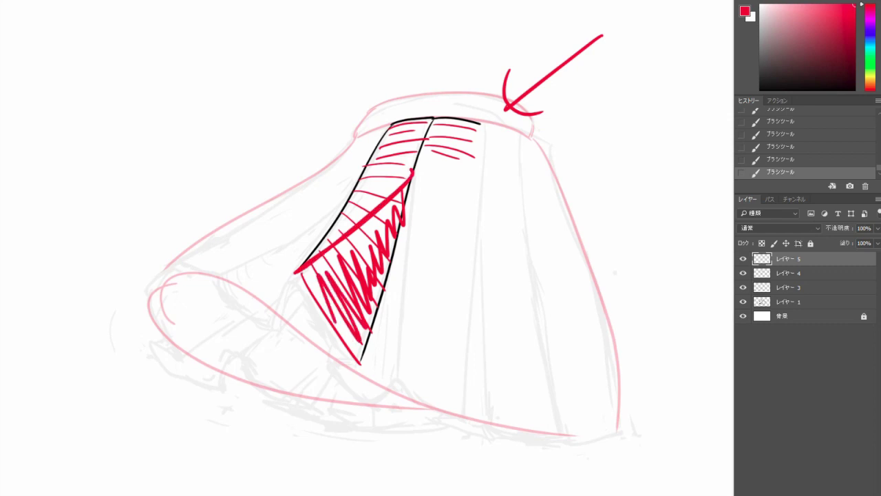
pyautogui.moveTo(521, 107); pyautogui.dragTo(362, 269)
pyautogui.scroll(-2, 243, 139)
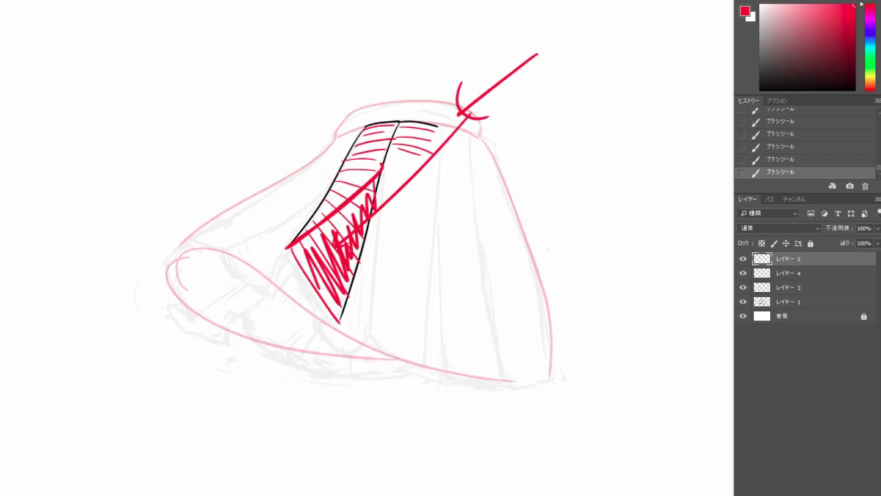
pyautogui.moveTo(270, 32); pyautogui.dragTo(305, 131)
pyautogui.moveTo(285, 116)
pyautogui.mouseDown()
pyautogui.moveTo(328, 136)
pyautogui.moveTo(375, 136)
pyautogui.moveTo(333, 207)
pyautogui.moveTo(299, 237)
pyautogui.mouseUp()
pyautogui.hotkey('ctrl', 'z')
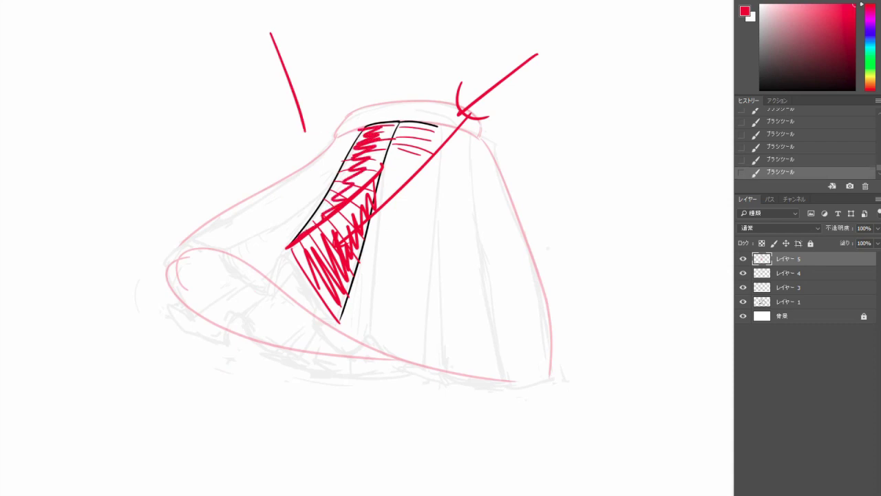
pyautogui.moveTo(362, 199); pyautogui.dragTo(327, 291)
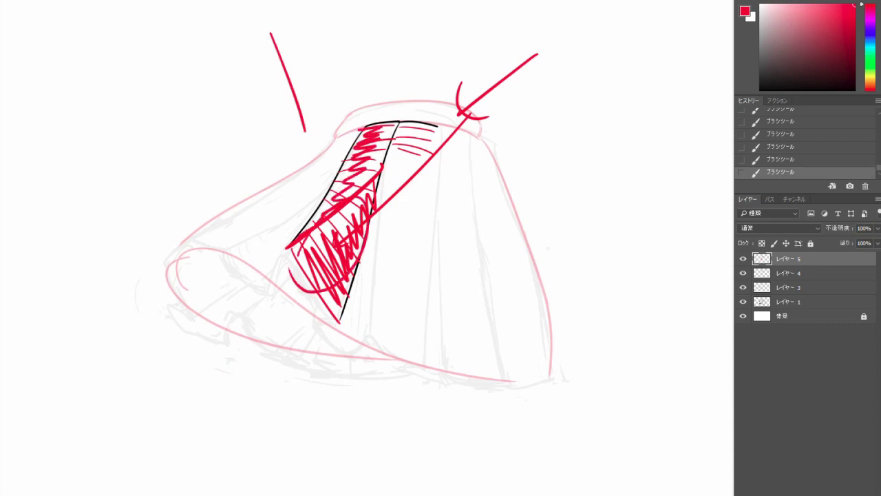
# - Delete the red annotation layer and set the drawing color back to black
pyautogui.press('Delete')
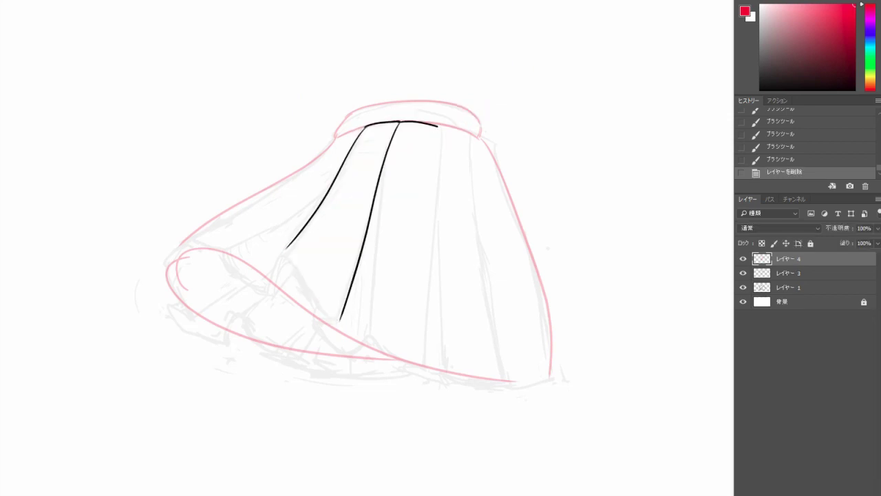
pyautogui.scroll(1, 534, 139)
pyautogui.press('d')
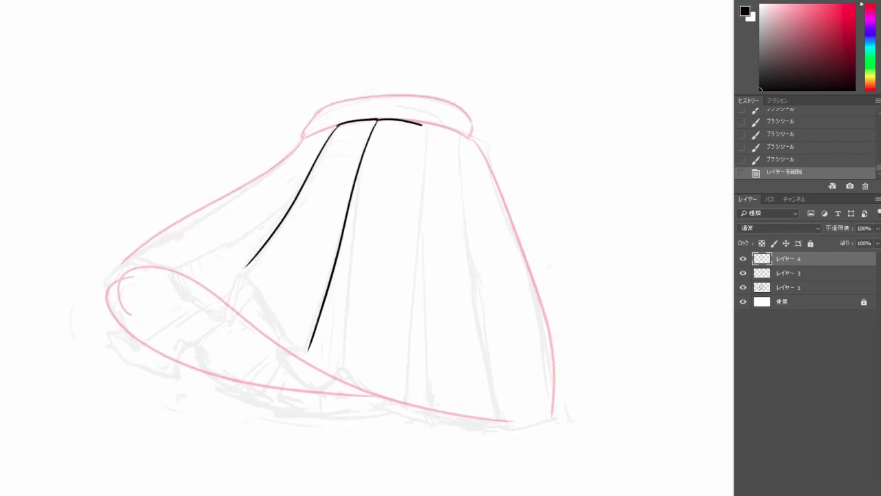
pyautogui.scroll(2, 340, 230)
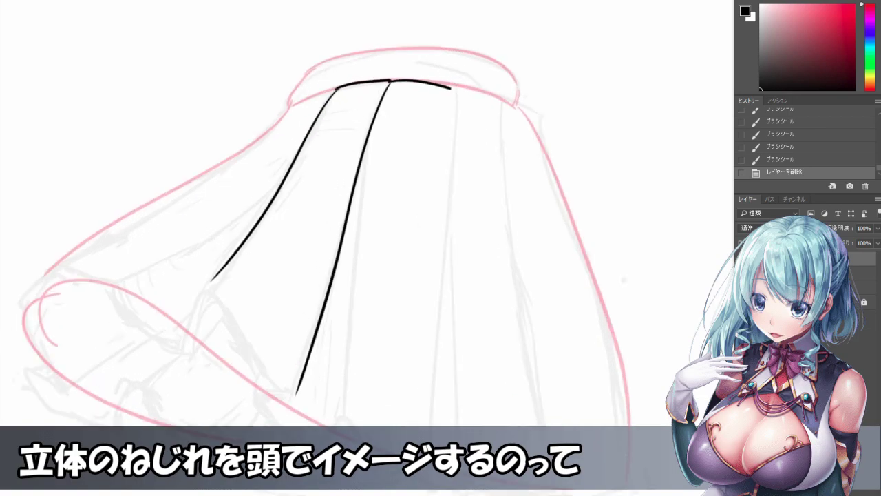
# - Draw the hem edge of the first pleat panel as a curve joining the lower ends of its two pleat lines
pyautogui.moveTo(340, 230); pyautogui.dragTo(418, 137)
pyautogui.moveTo(290, 184)
pyautogui.mouseDown()
pyautogui.moveTo(280, 195)
pyautogui.moveTo(338, 281)
pyautogui.mouseUp()
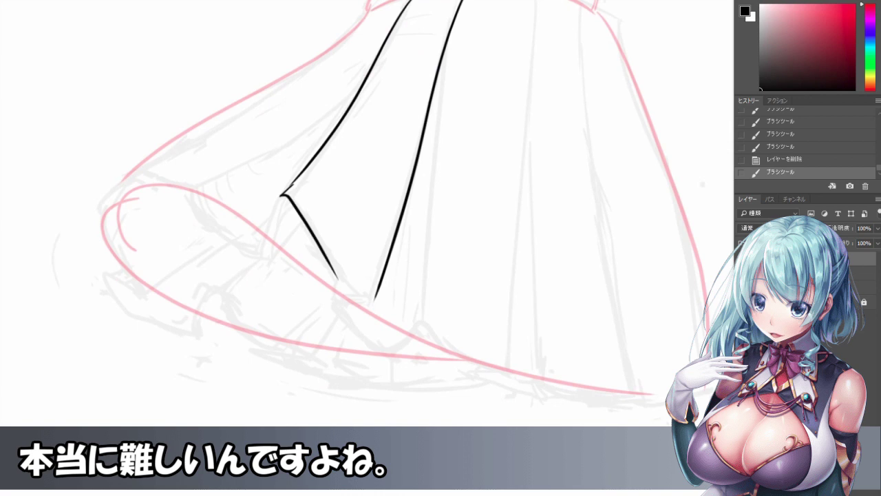
pyautogui.hotkey('ctrl', 'z')
pyautogui.moveTo(285, 195); pyautogui.dragTo(363, 317)
pyautogui.hotkey('ctrl', 'z')
pyautogui.moveTo(282, 196); pyautogui.dragTo(371, 297)
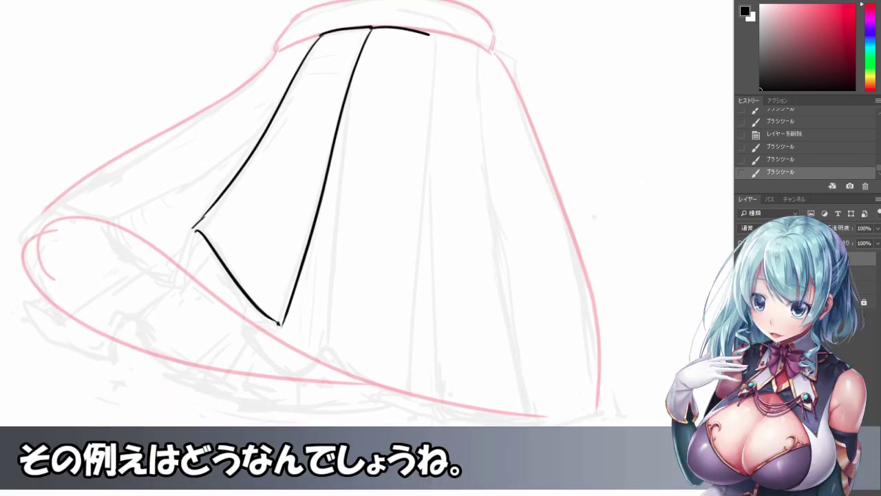
# - Draw the fold edge branching off the upper part of the second pleat line and running almost straight down toward the hem
pyautogui.moveTo(356, 74); pyautogui.dragTo(326, 331)
pyautogui.hotkey('ctrl', 'z')
pyautogui.moveTo(343, 97); pyautogui.dragTo(322, 324)
pyautogui.hotkey('ctrl', 'z')
pyautogui.moveTo(349, 90); pyautogui.dragTo(325, 336)
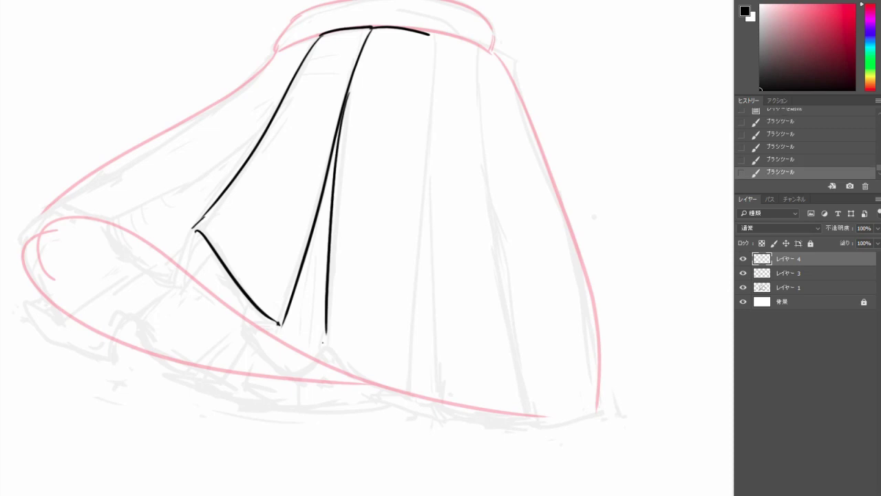
# - Draw the third pleat line from the right end of the black waistband edge down to just above the hem guide
pyautogui.moveTo(331, 32); pyautogui.dragTo(245, 306)
pyautogui.hotkey('ctrl', 'z')
pyautogui.moveTo(401, 30); pyautogui.dragTo(348, 365)
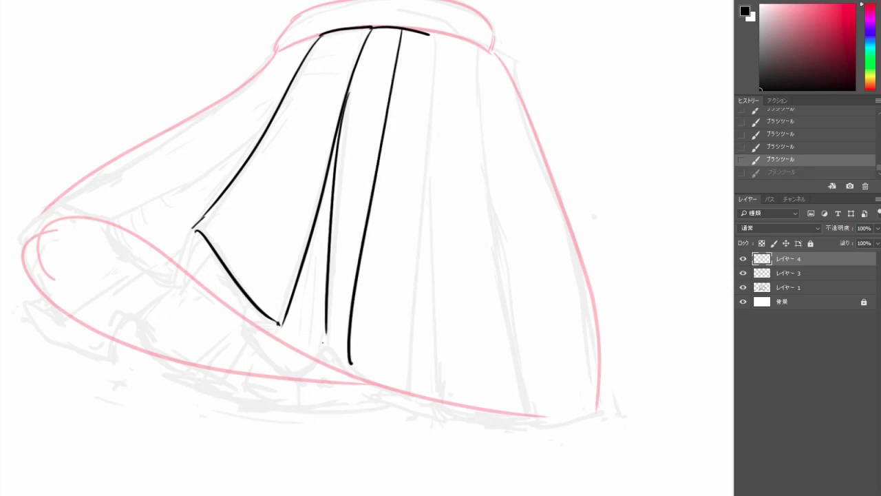
pyautogui.hotkey('ctrl', 'z')
pyautogui.moveTo(431, 33); pyautogui.dragTo(407, 399)
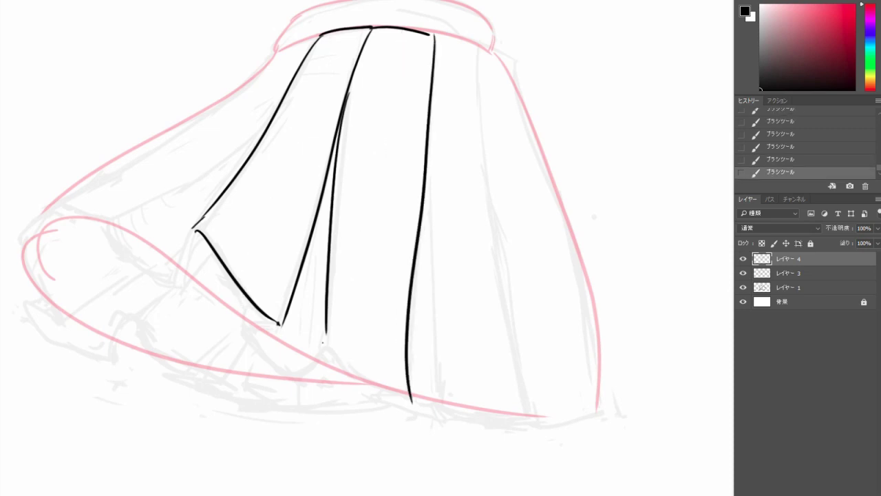
pyautogui.hotkey('ctrl', 'z')
pyautogui.moveTo(432, 33); pyautogui.dragTo(422, 389)
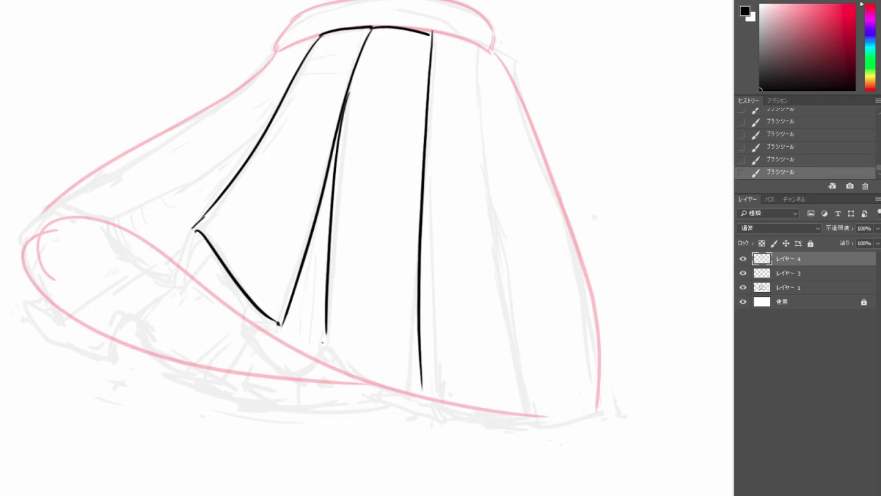
# - Draw the curved hem edge of the second panel, from the fold edge to the foot of the third pleat line
pyautogui.moveTo(325, 332); pyautogui.dragTo(424, 411)
pyautogui.hotkey('ctrl', 'z')
pyautogui.moveTo(324, 333); pyautogui.dragTo(421, 399)
pyautogui.hotkey('ctrl', 'z')
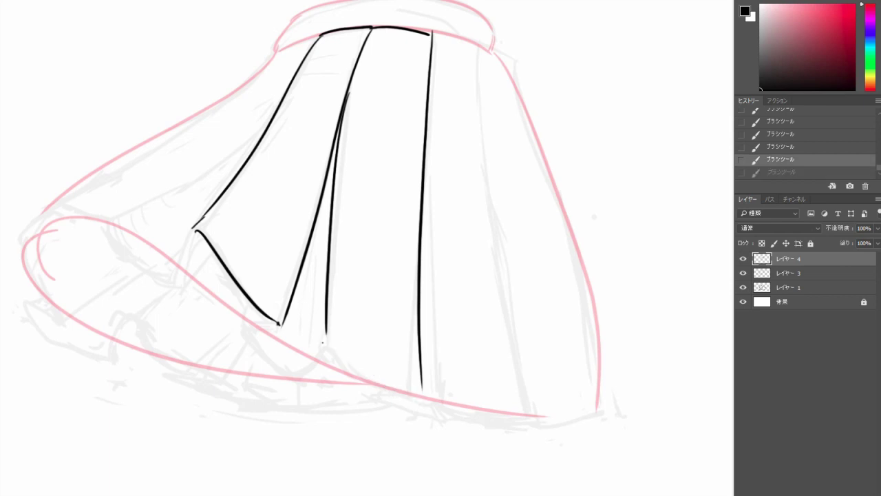
pyautogui.moveTo(325, 334)
pyautogui.mouseDown()
pyautogui.moveTo(399, 385)
pyautogui.moveTo(424, 391)
pyautogui.mouseUp()
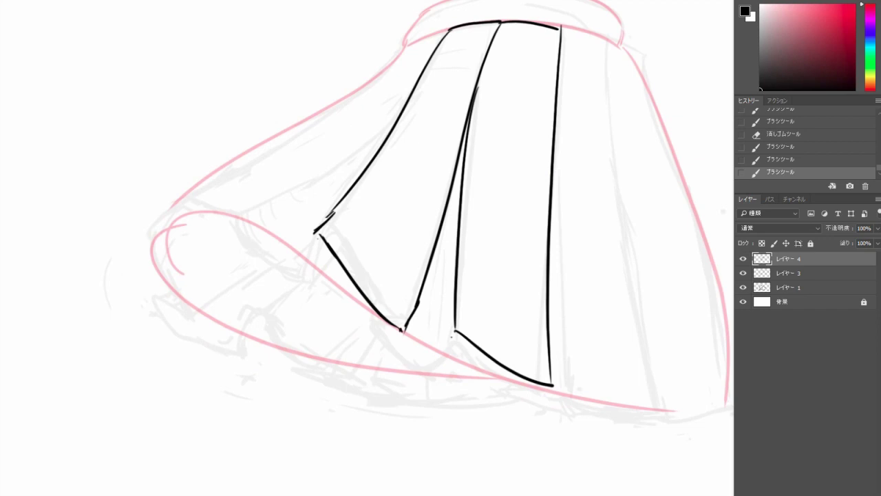
# - Trace the skirt's left side outline from the waistband to the hem and start the hem edge at its lower end
pyautogui.moveTo(407, 44); pyautogui.dragTo(369, 88)
pyautogui.hotkey('ctrl', 'z')
pyautogui.hotkey('ctrl', 'z')
pyautogui.moveTo(407, 47)
pyautogui.mouseDown()
pyautogui.moveTo(386, 73)
pyautogui.moveTo(370, 77)
pyautogui.moveTo(395, 62)
pyautogui.moveTo(169, 210)
pyautogui.moveTo(236, 213)
pyautogui.mouseUp()
pyautogui.hotkey('ctrl', 'z')
pyautogui.hotkey('ctrl', 'z')
pyautogui.hotkey('ctrl', 'z')
pyautogui.hotkey('ctrl', 'z')
pyautogui.hotkey('ctrl', 'z')
pyautogui.hotkey('ctrl', 'z')
pyautogui.hotkey('ctrl', 'z')
pyautogui.hotkey('ctrl', 'z')
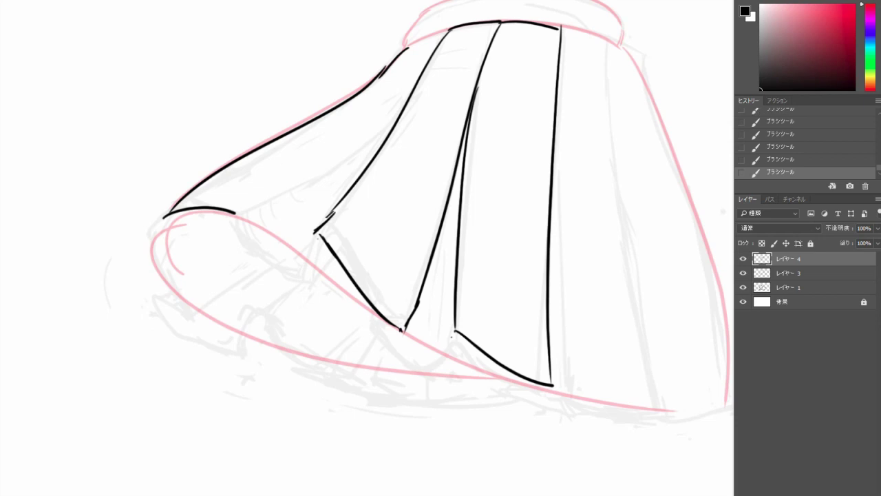
# - Draw the left fold edge from the first pleat line down to the left hem segment and erase the overlap there
pyautogui.moveTo(415, 94); pyautogui.dragTo(244, 217)
pyautogui.hotkey('ctrl', 'z')
pyautogui.moveTo(416, 95); pyautogui.dragTo(242, 215)
pyautogui.moveTo(440, 206); pyautogui.dragTo(251, 211)
pyautogui.press('e')
pyautogui.moveTo(229, 103); pyautogui.dragTo(216, 122)
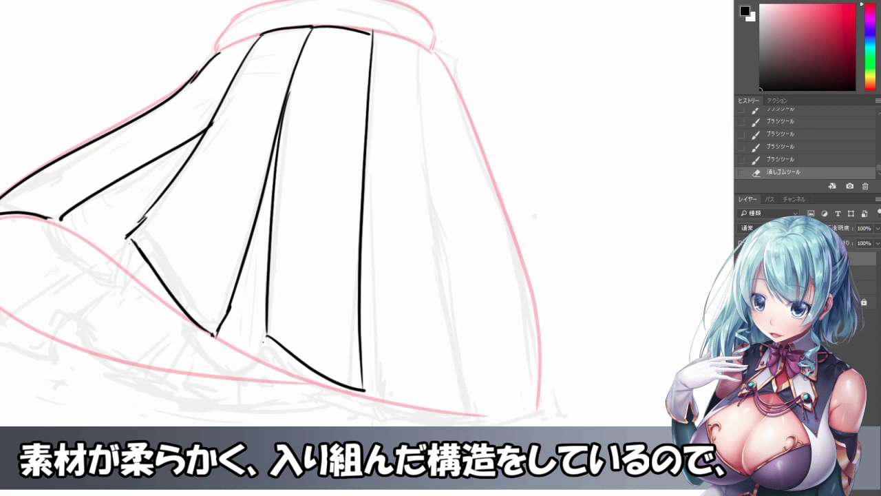
# - Extend the waistband's lower edge to the right and draw a fourth pleat line from its end down to the hem
pyautogui.scroll(-1, 408, 156)
pyautogui.press('b')
pyautogui.moveTo(406, 206); pyautogui.dragTo(468, 187)
pyautogui.hotkey('ctrl', 'z')
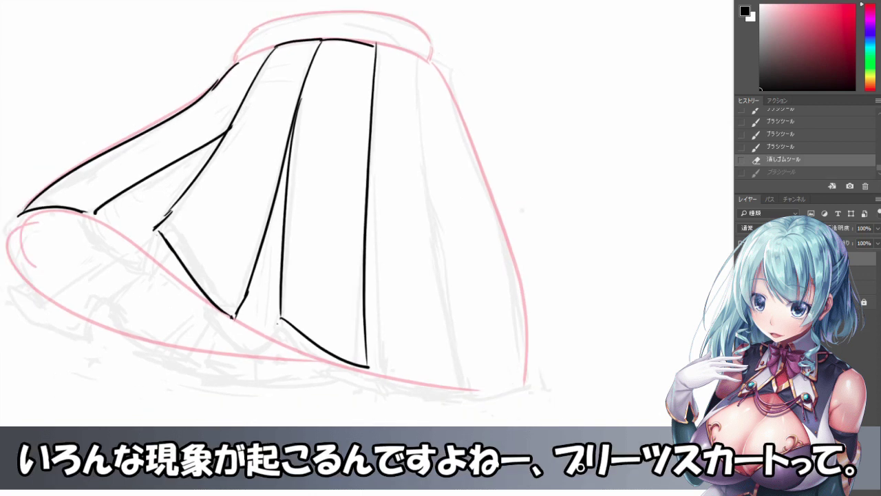
pyautogui.moveTo(376, 45)
pyautogui.mouseDown()
pyautogui.moveTo(413, 57)
pyautogui.moveTo(463, 407)
pyautogui.mouseUp()
pyautogui.hotkey('ctrl', 'z')
pyautogui.hotkey('ctrl', 'z')
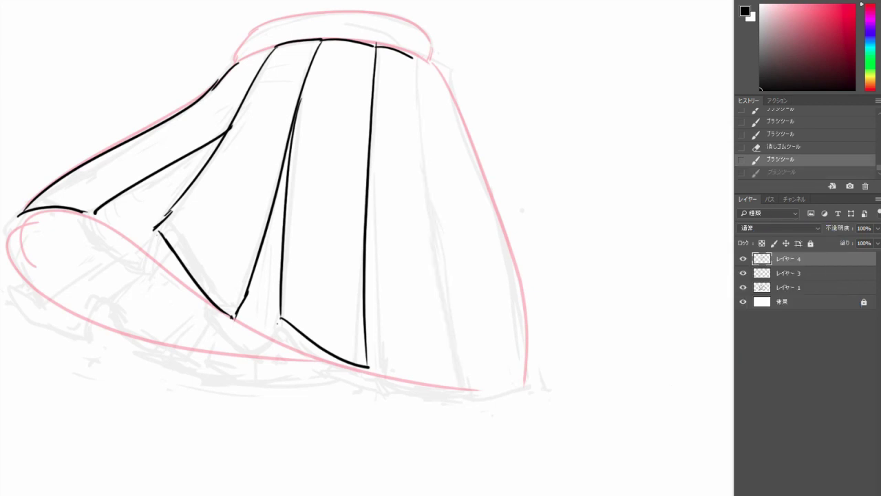
pyautogui.moveTo(416, 57); pyautogui.dragTo(479, 397)
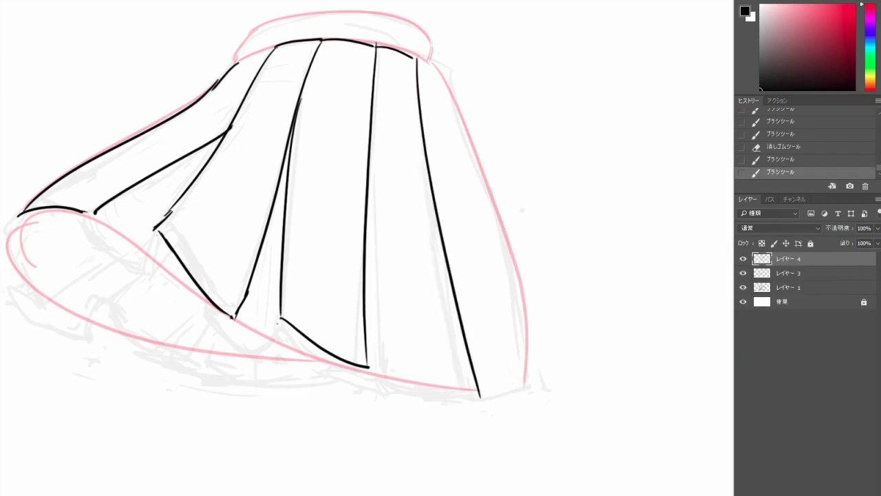
# - Complete the skirt's right part with a fold edge beside the third pleat line, the right side outline and the hem edges
pyautogui.moveTo(370, 146)
pyautogui.mouseDown()
pyautogui.moveTo(386, 374)
pyautogui.moveTo(475, 393)
pyautogui.mouseUp()
pyautogui.moveTo(425, 60)
pyautogui.mouseDown()
pyautogui.moveTo(440, 71)
pyautogui.moveTo(509, 272)
pyautogui.moveTo(530, 394)
pyautogui.mouseUp()
pyautogui.hotkey('ctrl', 'z')
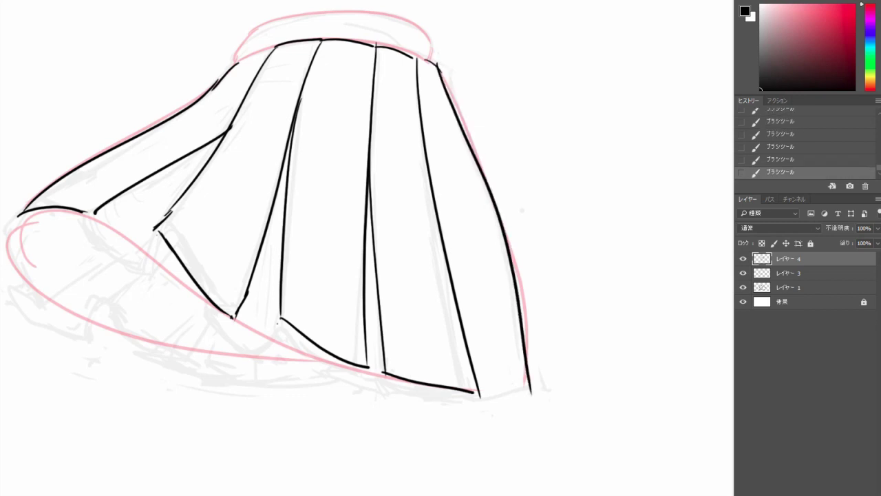
pyautogui.moveTo(477, 394); pyautogui.dragTo(529, 383)
pyautogui.moveTo(296, 227); pyautogui.dragTo(431, 229)
pyautogui.scroll(-3, 236, 352)
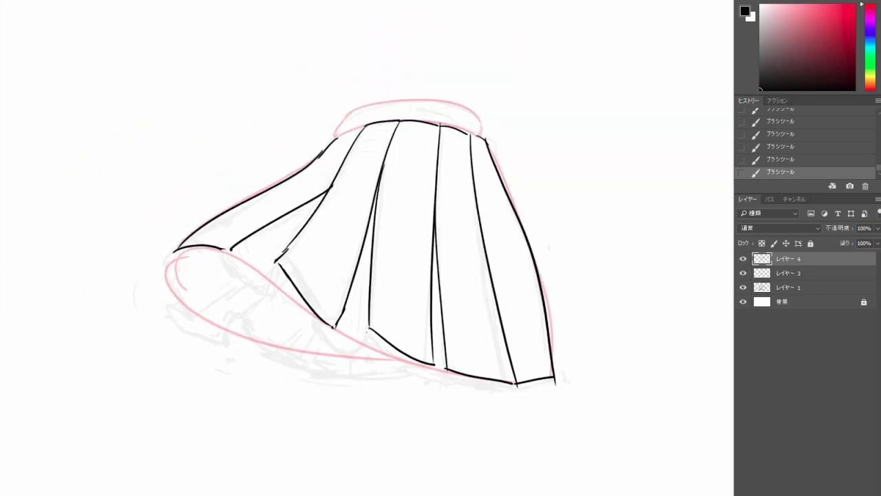
# - Try a pointed, inward-tucked hem outline for the folded cloth between the left fold edge and the first panel
pyautogui.hotkey('ctrl', '+')
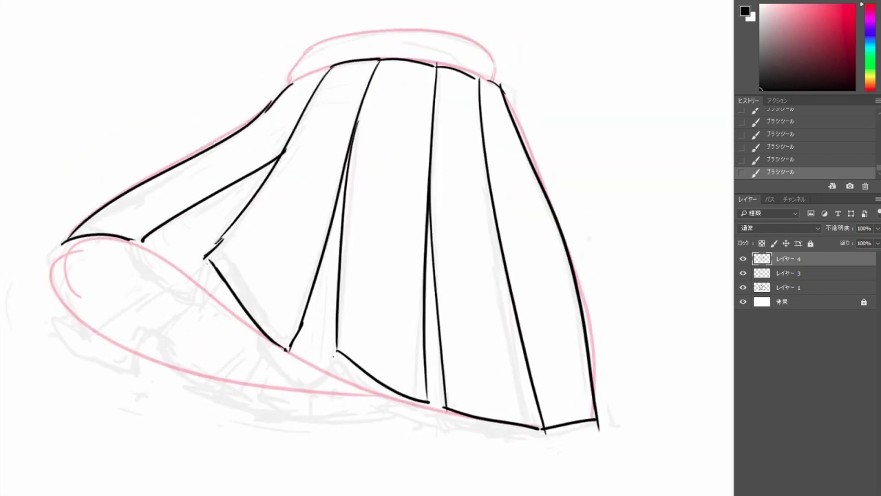
pyautogui.moveTo(296, 241); pyautogui.dragTo(332, 205)
pyautogui.scroll(2, 226, 208)
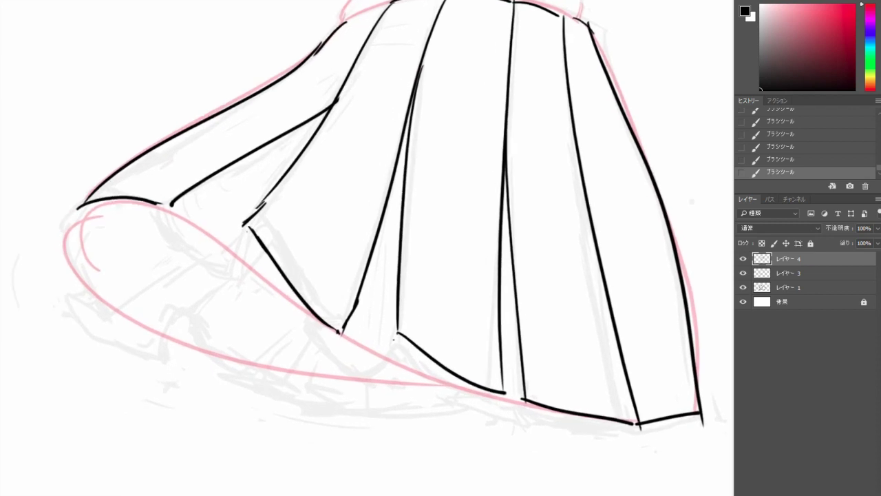
pyautogui.moveTo(344, 240); pyautogui.dragTo(366, 230)
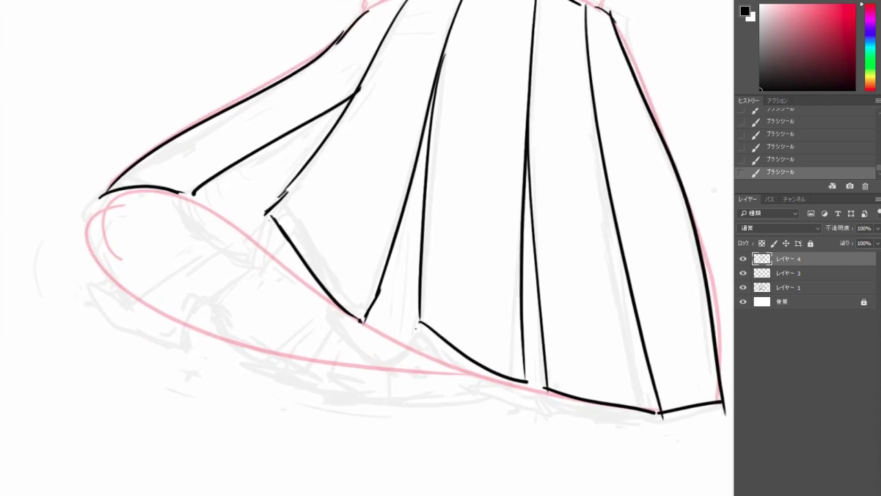
pyautogui.moveTo(187, 196)
pyautogui.mouseDown()
pyautogui.moveTo(268, 209)
pyautogui.moveTo(192, 196)
pyautogui.moveTo(254, 268)
pyautogui.mouseUp()
pyautogui.hotkey('ctrl', 'z')
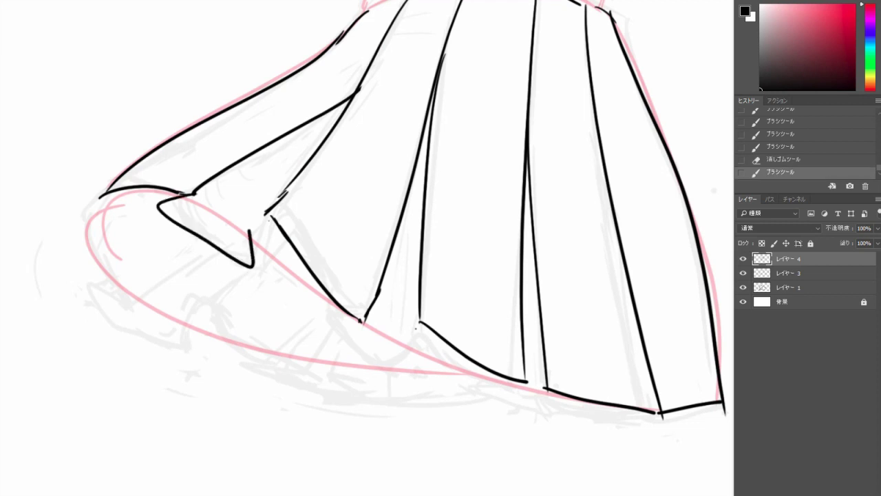
pyautogui.hotkey('ctrl', 'z')
pyautogui.moveTo(199, 186); pyautogui.dragTo(278, 198)
pyautogui.hotkey('ctrl', 'z')
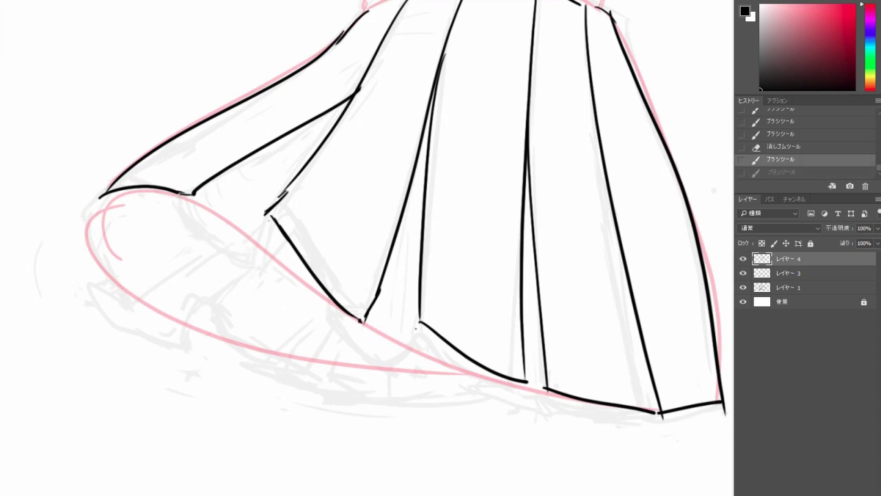
pyautogui.moveTo(193, 196)
pyautogui.mouseDown()
pyautogui.moveTo(263, 250)
pyautogui.moveTo(265, 214)
pyautogui.mouseUp()
pyautogui.scroll(-3, 315, 143)
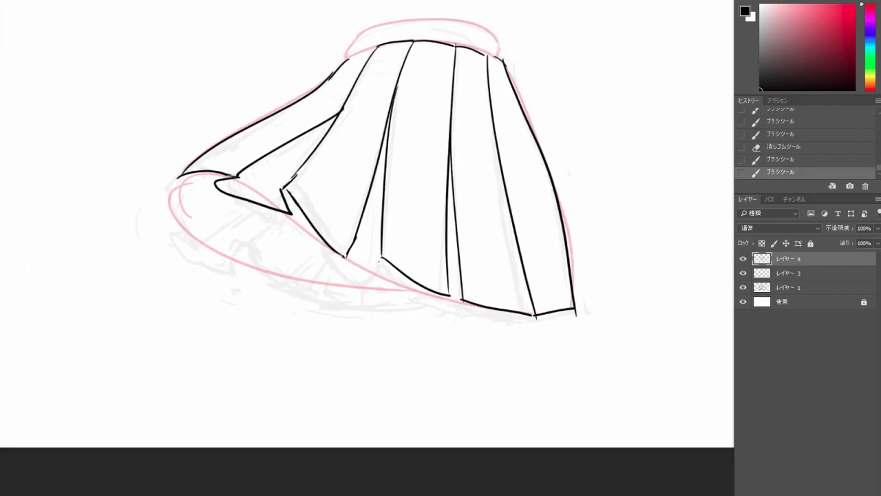
pyautogui.scroll(3, 383, 172)
pyautogui.moveTo(383, 172); pyautogui.dragTo(409, 170)
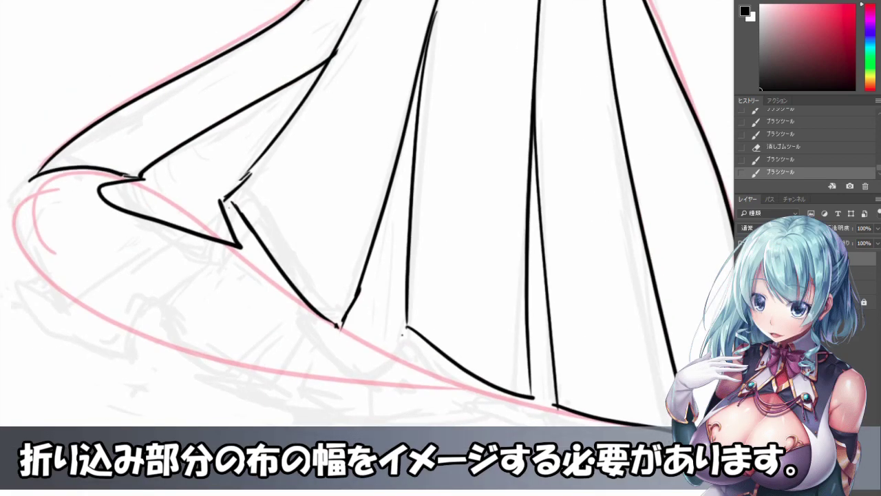
pyautogui.hotkey('ctrl', 'z')
# - Draw a sagging curved hem for the folded cloth between the left fold edge and first panel, and clean up its corner
pyautogui.moveTo(139, 176)
pyautogui.mouseDown()
pyautogui.moveTo(135, 204)
pyautogui.moveTo(194, 245)
pyautogui.moveTo(140, 182)
pyautogui.moveTo(205, 252)
pyautogui.moveTo(143, 186)
pyautogui.moveTo(221, 250)
pyautogui.moveTo(225, 201)
pyautogui.moveTo(234, 200)
pyautogui.mouseUp()
pyautogui.hotkey('ctrl', 'z')
pyautogui.hotkey('ctrl', 'z')
pyautogui.hotkey('ctrl', 'z')
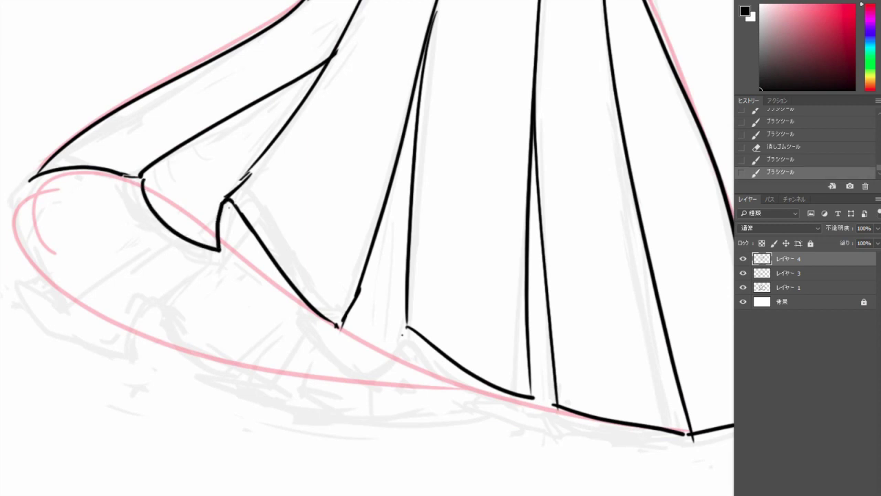
pyautogui.hotkey('ctrl', 'z')
pyautogui.moveTo(141, 175)
pyautogui.mouseDown()
pyautogui.moveTo(154, 187)
pyautogui.moveTo(105, 186)
pyautogui.moveTo(165, 219)
pyautogui.mouseUp()
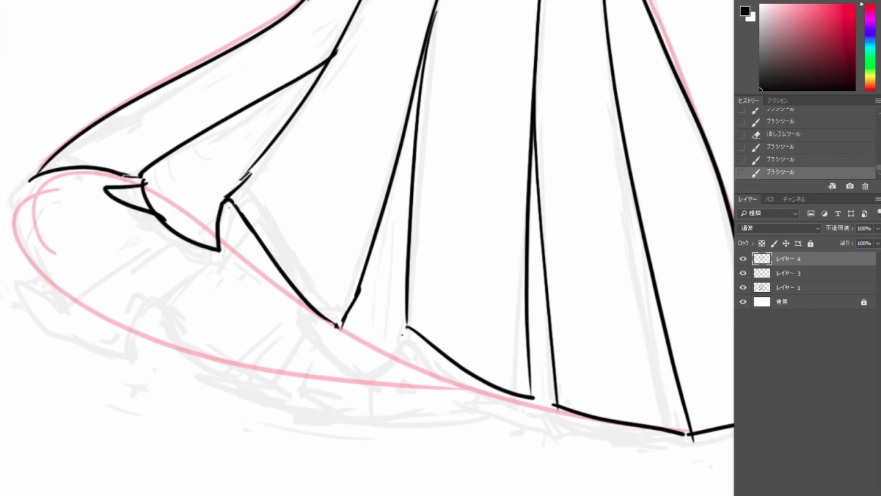
pyautogui.hotkey('ctrl', 'z')
pyautogui.hotkey('ctrl', 'z')
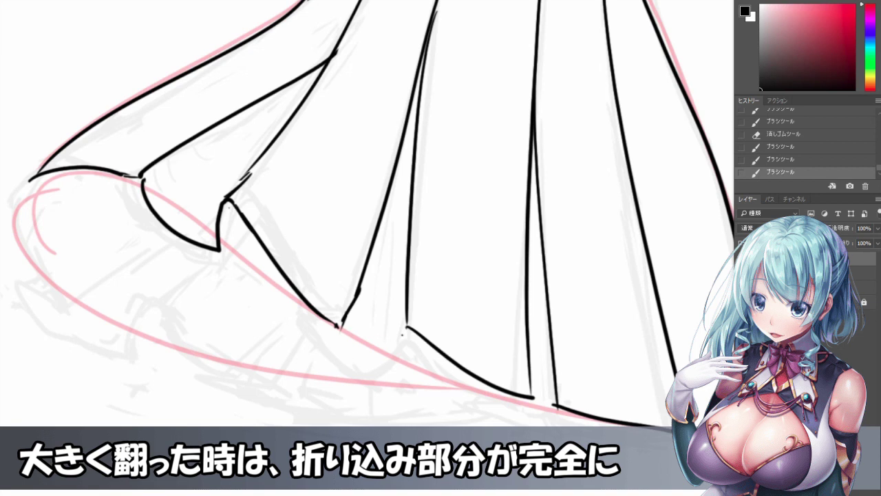
pyautogui.moveTo(344, 220); pyautogui.dragTo(335, 246)
pyautogui.moveTo(132, 202); pyautogui.dragTo(135, 225)
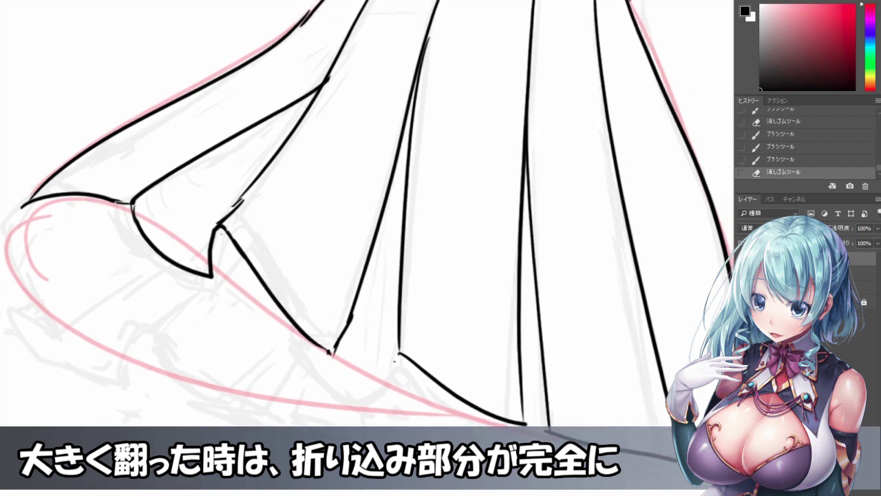
# - Draw a thin shadow boundary inside the left fold and hatch the area beneath the fold edge with short strokes
pyautogui.moveTo(320, 88); pyautogui.dragTo(158, 241)
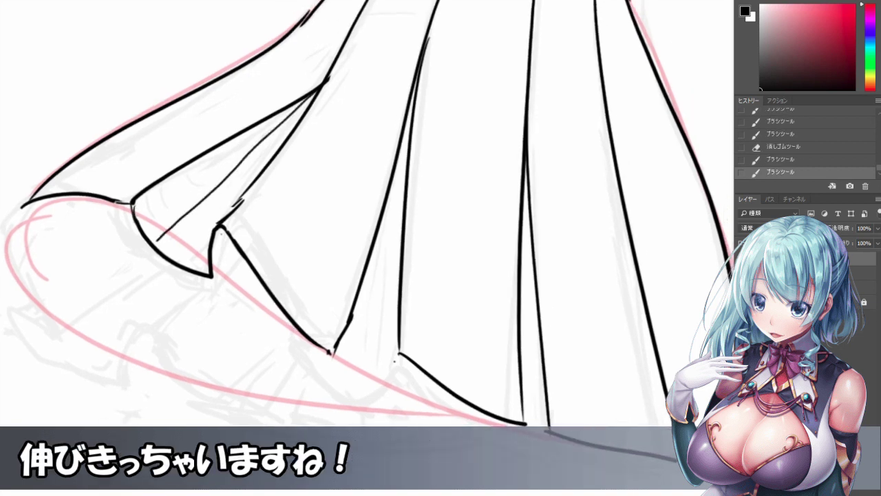
pyautogui.moveTo(141, 208)
pyautogui.mouseDown()
pyautogui.moveTo(147, 234)
pyautogui.moveTo(157, 233)
pyautogui.mouseUp()
pyautogui.moveTo(156, 190)
pyautogui.mouseDown()
pyautogui.moveTo(162, 227)
pyautogui.moveTo(171, 216)
pyautogui.mouseUp()
pyautogui.moveTo(171, 177); pyautogui.dragTo(177, 207)
pyautogui.moveTo(176, 172); pyautogui.dragTo(177, 200)
pyautogui.moveTo(194, 164)
pyautogui.mouseDown()
pyautogui.moveTo(185, 195)
pyautogui.moveTo(195, 191)
pyautogui.mouseUp()
pyautogui.moveTo(217, 155)
pyautogui.mouseDown()
pyautogui.moveTo(206, 186)
pyautogui.moveTo(223, 172)
pyautogui.mouseUp()
pyautogui.moveTo(240, 138)
pyautogui.mouseDown()
pyautogui.moveTo(235, 160)
pyautogui.moveTo(246, 148)
pyautogui.mouseUp()
pyautogui.moveTo(261, 125); pyautogui.dragTo(259, 141)
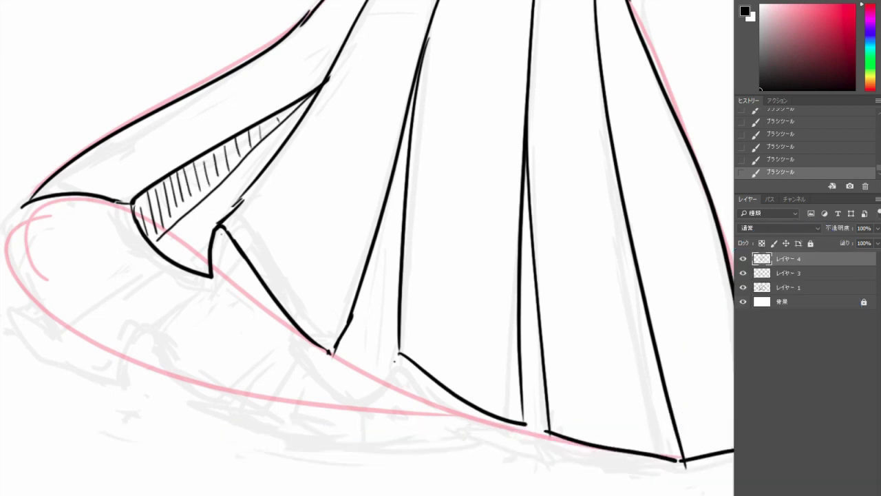
# - Draw curved cross lines over the shadow boundary inside the left fold and a short turned-back line at its hem corner
pyautogui.scroll(-3, 247, 134)
pyautogui.moveTo(176, 204)
pyautogui.mouseDown()
pyautogui.moveTo(212, 225)
pyautogui.moveTo(219, 212)
pyautogui.mouseUp()
pyautogui.moveTo(206, 178); pyautogui.dragTo(234, 190)
pyautogui.moveTo(225, 164)
pyautogui.mouseDown()
pyautogui.moveTo(242, 177)
pyautogui.moveTo(252, 162)
pyautogui.mouseUp()
pyautogui.moveTo(251, 144); pyautogui.dragTo(261, 150)
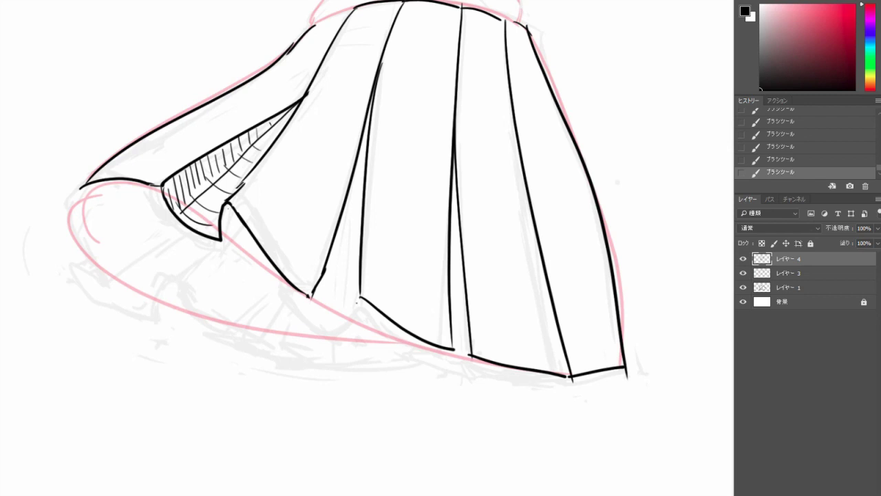
pyautogui.moveTo(221, 240)
pyautogui.mouseDown()
pyautogui.moveTo(236, 216)
pyautogui.moveTo(193, 187)
pyautogui.mouseUp()
# - Try a deep tucked-under hem shape for the narrow fold between the second and third panels
pyautogui.moveTo(436, 326)
pyautogui.mouseDown()
pyautogui.moveTo(421, 341)
pyautogui.moveTo(437, 329)
pyautogui.moveTo(398, 322)
pyautogui.moveTo(365, 334)
pyautogui.moveTo(403, 340)
pyautogui.moveTo(367, 346)
pyautogui.moveTo(422, 336)
pyautogui.moveTo(369, 325)
pyautogui.moveTo(356, 364)
pyautogui.mouseUp()
pyautogui.hotkey('ctrl', 'z')
pyautogui.press('e')
pyautogui.hotkey('ctrl', 'z')
pyautogui.hotkey('ctrl', 'z')
pyautogui.hotkey('ctrl', 'z')
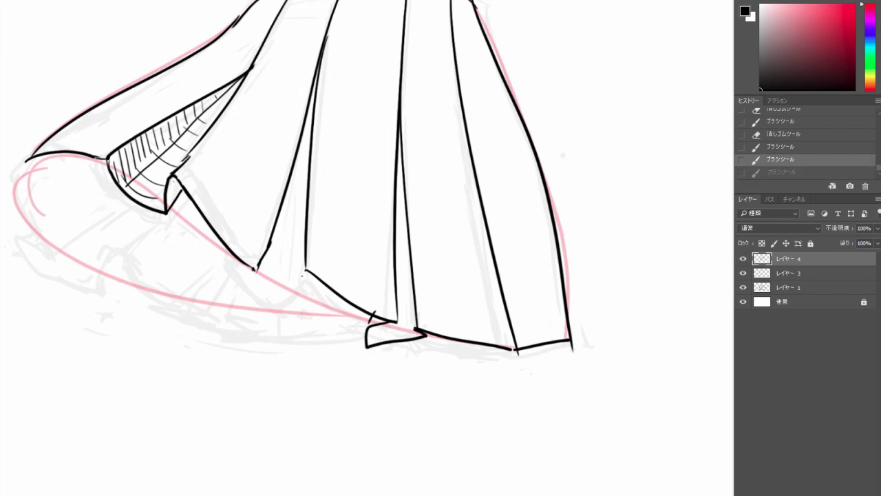
pyautogui.hotkey('ctrl', 'z')
pyautogui.hotkey('ctrl', 'z')
pyautogui.hotkey('ctrl', 'alt', 'z')
pyautogui.hotkey('ctrl', 'shift', 'z')
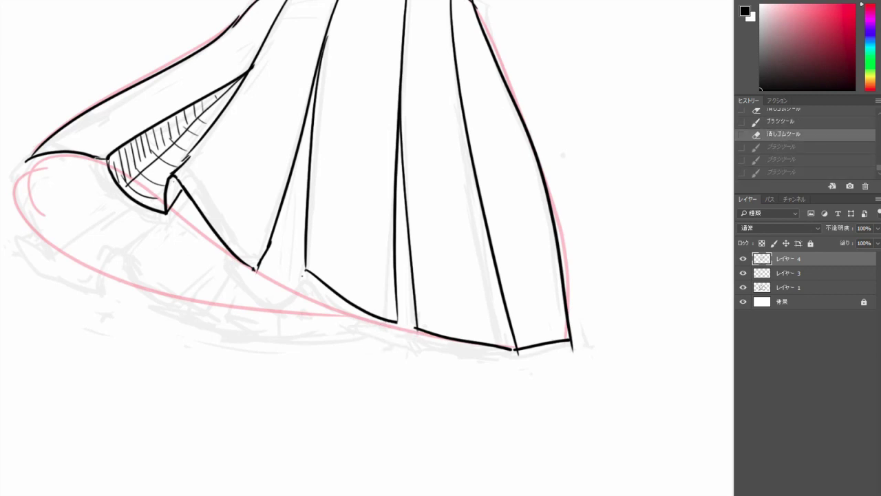
pyautogui.moveTo(397, 323)
pyautogui.mouseDown()
pyautogui.moveTo(365, 333)
pyautogui.moveTo(415, 338)
pyautogui.moveTo(401, 338)
pyautogui.moveTo(416, 329)
pyautogui.moveTo(424, 339)
pyautogui.moveTo(417, 329)
pyautogui.mouseUp()
pyautogui.hotkey('ctrl', 'z')
pyautogui.hotkey('ctrl', 'z')
pyautogui.hotkey('ctrl', 'z')
# - Draw a flatter tucked-under hem with a back edge for the narrow fold between the second and third panels
pyautogui.moveTo(359, 331); pyautogui.dragTo(421, 334)
pyautogui.moveTo(356, 328)
pyautogui.mouseDown()
pyautogui.moveTo(373, 311)
pyautogui.moveTo(365, 325)
pyautogui.mouseUp()
pyautogui.hotkey('ctrl', 'z')
pyautogui.moveTo(249, 265); pyautogui.dragTo(255, 269)
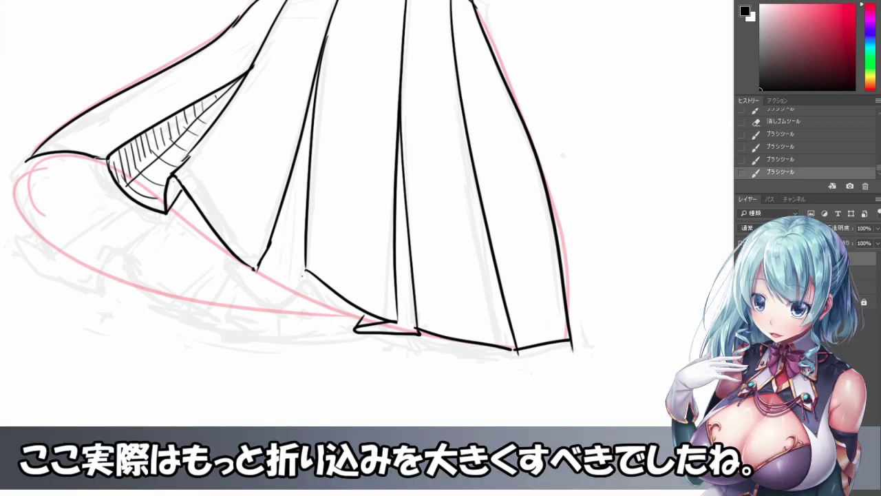
pyautogui.moveTo(382, 344); pyautogui.dragTo(358, 379)
pyautogui.hotkey('ctrl', 'z')
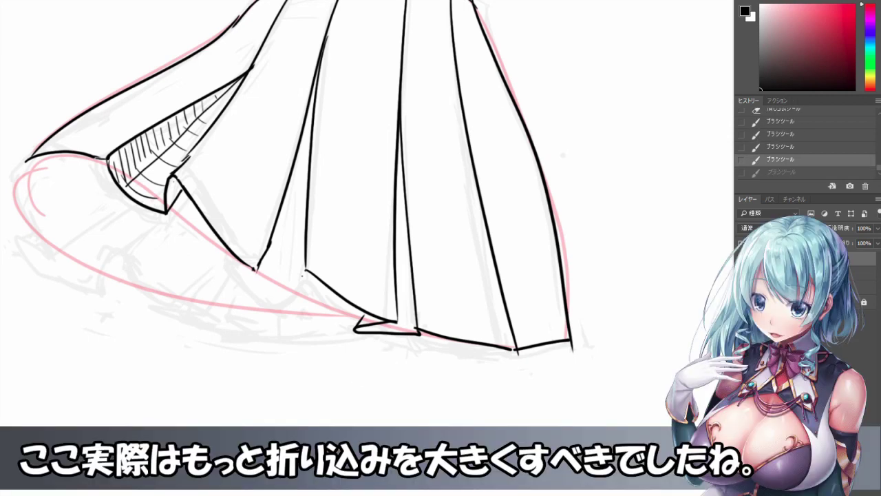
# - Hatch the narrow fold between the second and third panels with short diagonal strokes down to the hem
pyautogui.moveTo(400, 129); pyautogui.dragTo(403, 274)
pyautogui.moveTo(412, 274); pyautogui.dragTo(405, 293)
pyautogui.moveTo(413, 293); pyautogui.dragTo(418, 334)
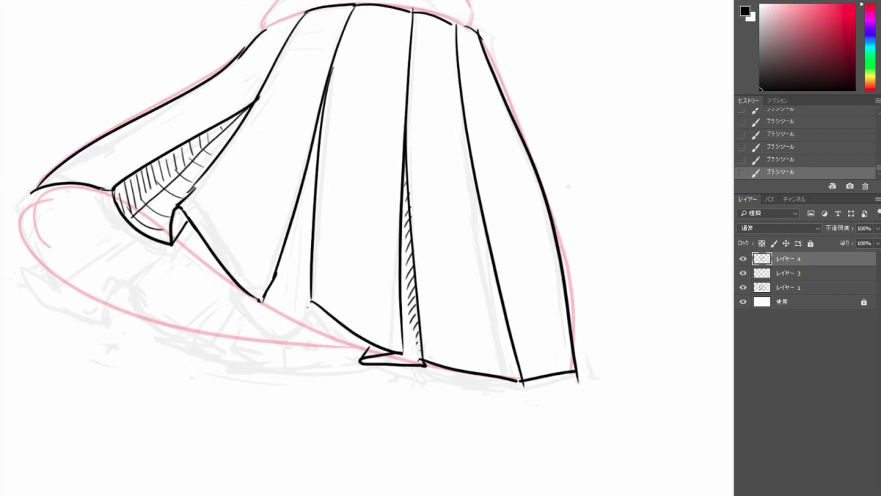
# - Erase the overshooting line end at the hem corner between the third and rightmost panels
pyautogui.moveTo(521, 386)
pyautogui.mouseDown()
pyautogui.moveTo(528, 362)
pyautogui.moveTo(528, 375)
pyautogui.moveTo(491, 370)
pyautogui.mouseUp()
pyautogui.hotkey('ctrl', 'z')
pyautogui.hotkey('ctrl', 'z')
pyautogui.hotkey('ctrl', 'z')
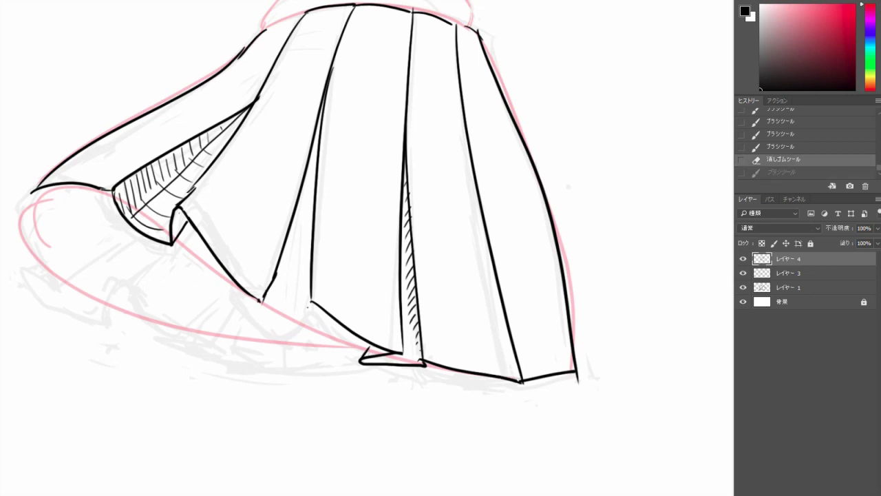
# - Try demonstration strokes crossing the pleat line between the third and rightmost panels
pyautogui.moveTo(519, 225); pyautogui.dragTo(501, 303)
pyautogui.moveTo(493, 282); pyautogui.dragTo(512, 302)
pyautogui.hotkey('ctrl', 'z')
pyautogui.moveTo(529, 228); pyautogui.dragTo(503, 287)
pyautogui.moveTo(498, 257); pyautogui.dragTo(515, 289)
pyautogui.hotkey('ctrl', 'z')
pyautogui.hotkey('ctrl', 'z')
pyautogui.hotkey('ctrl', 'z')
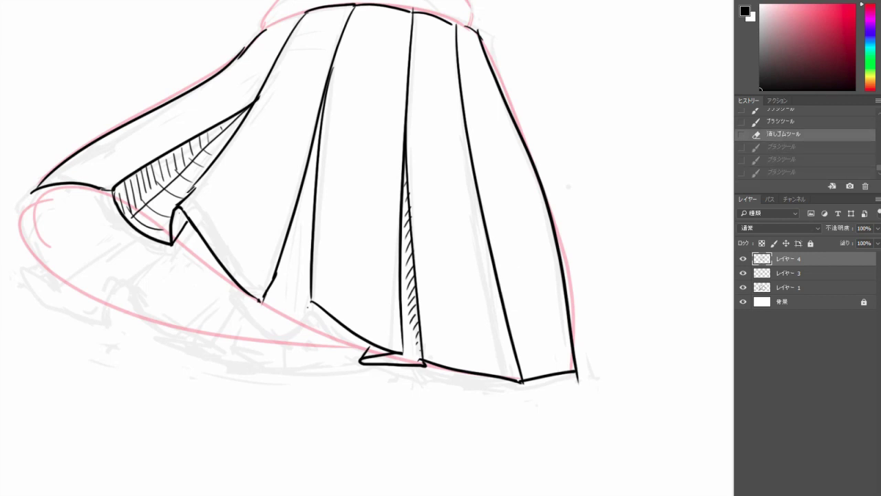
pyautogui.scroll(-1, 519, 262)
pyautogui.moveTo(515, 228); pyautogui.dragTo(489, 283)
pyautogui.moveTo(492, 271); pyautogui.dragTo(503, 292)
pyautogui.hotkey('ctrl', 'z')
pyautogui.hotkey('ctrl', 'z')
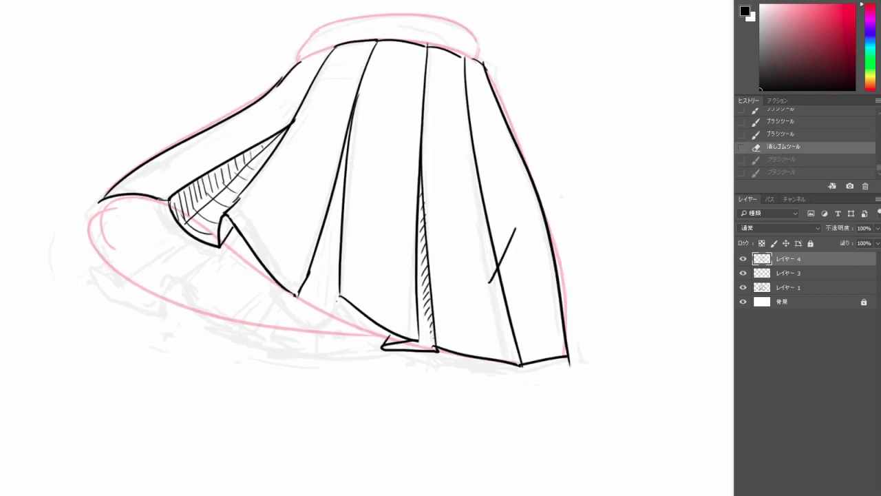
pyautogui.scroll(3, 300, 277)
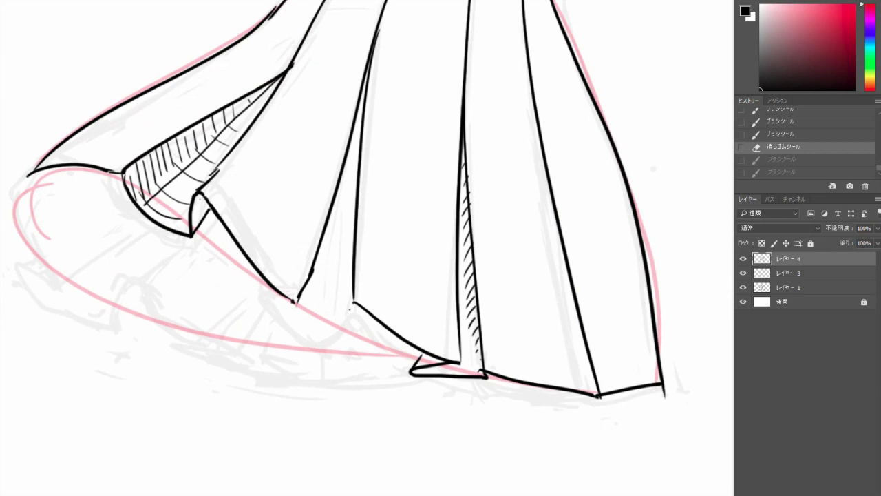
pyautogui.hotkey('ctrl', 'z')
# - Draw the tucked-under hem of the wide fold between the first and second panels, with a pointed back edge
pyautogui.moveTo(354, 301)
pyautogui.mouseDown()
pyautogui.moveTo(347, 333)
pyautogui.moveTo(271, 310)
pyautogui.moveTo(289, 302)
pyautogui.mouseUp()
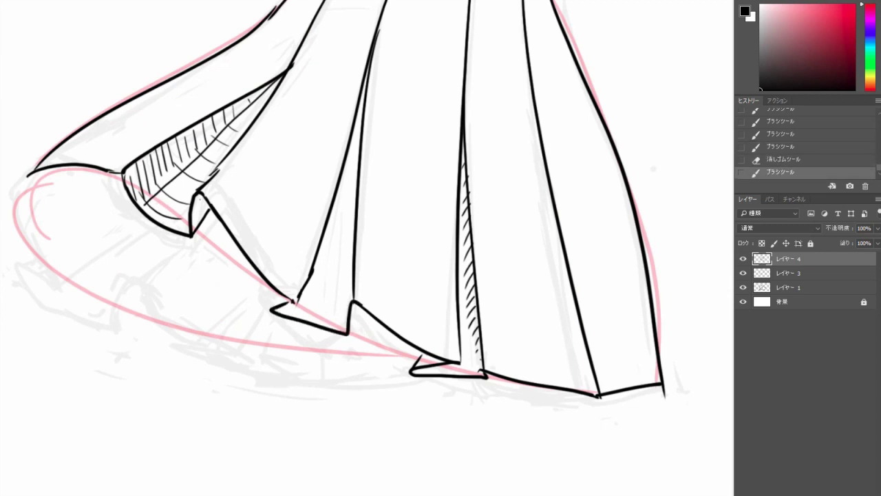
pyautogui.hotkey('ctrl', 'z')
pyautogui.moveTo(354, 300)
pyautogui.mouseDown()
pyautogui.moveTo(346, 332)
pyautogui.moveTo(263, 304)
pyautogui.moveTo(294, 300)
pyautogui.mouseUp()
pyautogui.press('e')
pyautogui.moveTo(265, 306)
pyautogui.mouseDown()
pyautogui.moveTo(286, 313)
pyautogui.moveTo(276, 302)
pyautogui.moveTo(293, 301)
pyautogui.moveTo(282, 296)
pyautogui.mouseUp()
pyautogui.press('b')
pyautogui.hotkey('ctrl', 'z')
pyautogui.hotkey('ctrl', 'z')
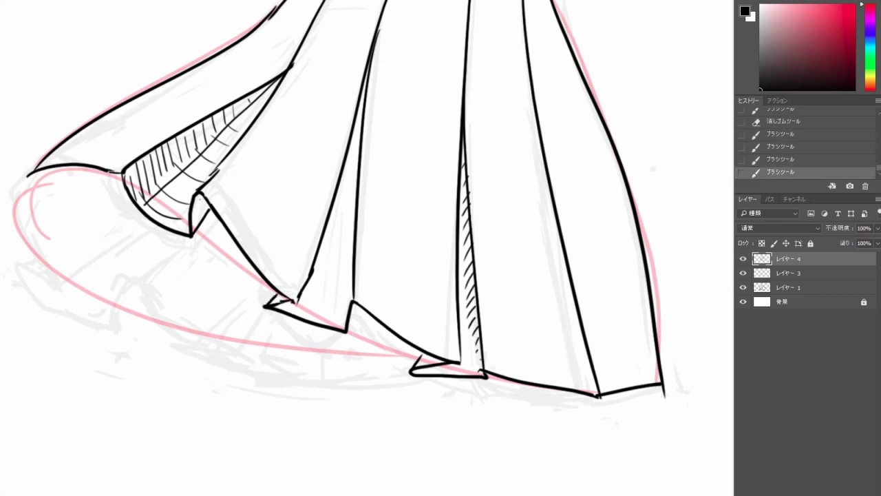
# - Start the skirt's rear hem with a zigzag edge at the far left and short fold lines running inward
pyautogui.hotkey('ctrl', '-')
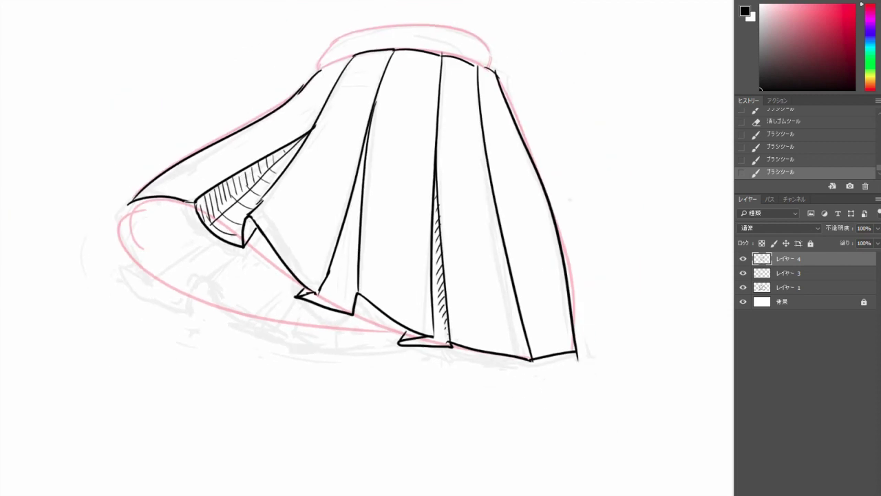
pyautogui.moveTo(191, 201)
pyautogui.mouseDown()
pyautogui.moveTo(241, 212)
pyautogui.moveTo(231, 203)
pyautogui.mouseUp()
pyautogui.scroll(2, 231, 203)
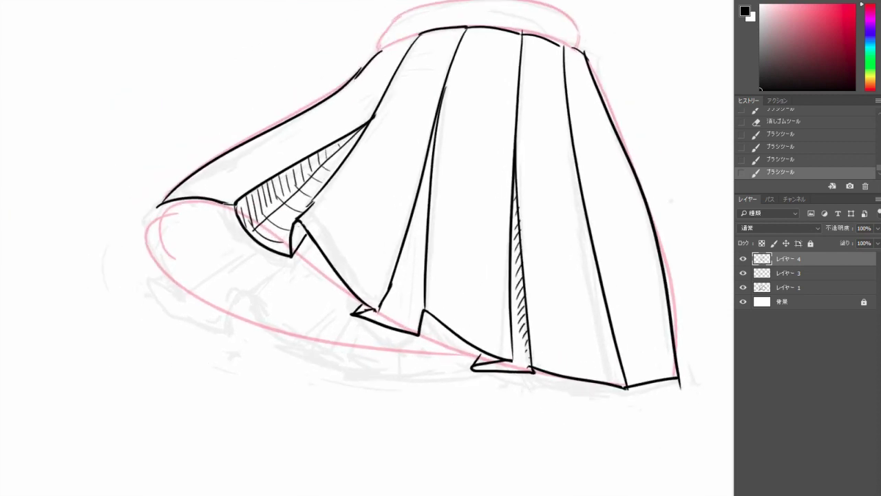
pyautogui.moveTo(171, 202)
pyautogui.mouseDown()
pyautogui.moveTo(171, 258)
pyautogui.moveTo(186, 277)
pyautogui.moveTo(170, 246)
pyautogui.moveTo(193, 278)
pyautogui.moveTo(236, 297)
pyautogui.mouseUp()
pyautogui.hotkey('ctrl', 'z')
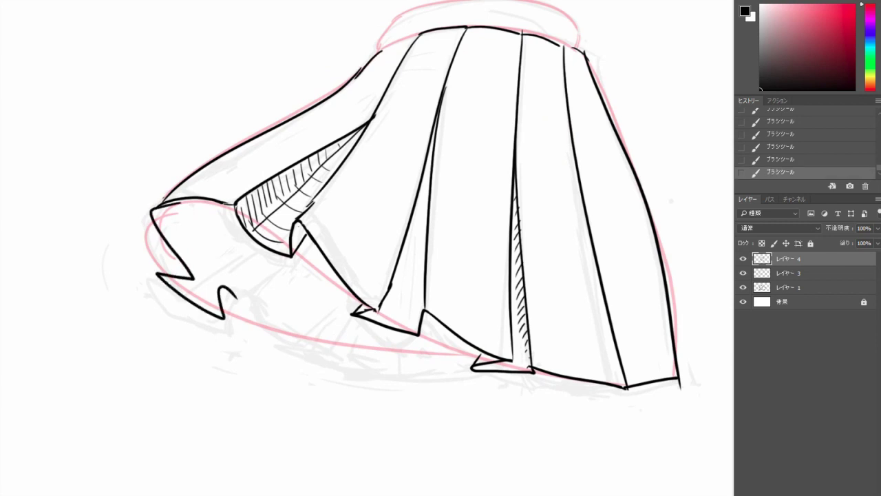
pyautogui.moveTo(194, 277); pyautogui.dragTo(216, 257)
pyautogui.moveTo(158, 274); pyautogui.dragTo(176, 262)
# - Continue the folded rear hem rightward until it meets the front hem, and add an inward fold line from its curl
pyautogui.moveTo(236, 297); pyautogui.dragTo(296, 336)
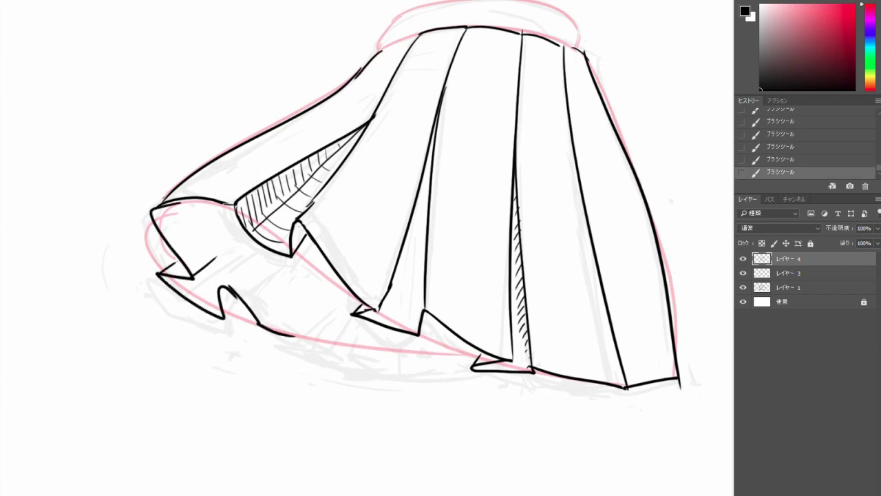
pyautogui.moveTo(220, 284); pyautogui.dragTo(286, 257)
pyautogui.press('e')
pyautogui.moveTo(286, 333)
pyautogui.mouseDown()
pyautogui.moveTo(243, 300)
pyautogui.moveTo(335, 354)
pyautogui.moveTo(362, 357)
pyautogui.moveTo(357, 348)
pyautogui.moveTo(392, 345)
pyautogui.moveTo(464, 360)
pyautogui.mouseUp()
pyautogui.press('b')
pyautogui.hotkey('ctrl', 'z')
pyautogui.moveTo(361, 358)
pyautogui.mouseDown()
pyautogui.moveTo(379, 351)
pyautogui.moveTo(481, 366)
pyautogui.mouseUp()
# - Add inward fold lines at the remaining rear hem corners and a short line at the skirt's far left tip
pyautogui.moveTo(307, 331); pyautogui.dragTo(330, 305)
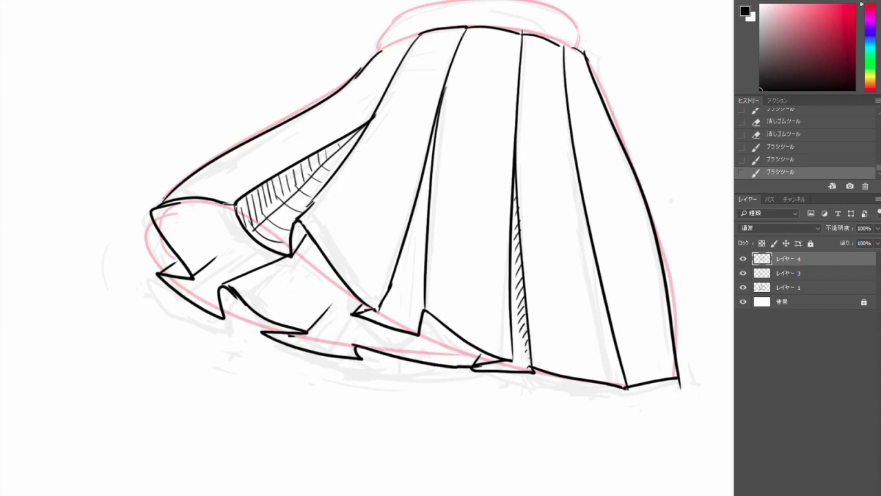
pyautogui.moveTo(355, 344); pyautogui.dragTo(370, 330)
pyautogui.moveTo(307, 331); pyautogui.dragTo(347, 296)
pyautogui.moveTo(362, 357); pyautogui.dragTo(368, 349)
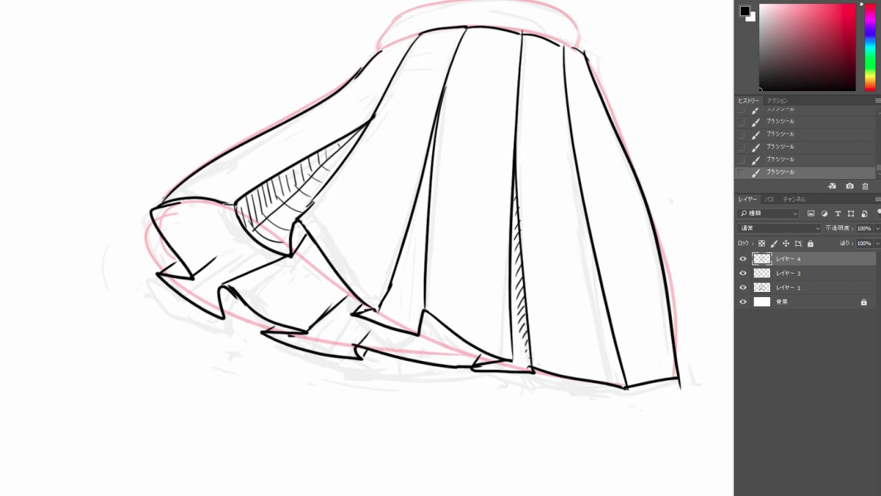
pyautogui.moveTo(225, 318); pyautogui.dragTo(235, 304)
pyautogui.moveTo(260, 331); pyautogui.dragTo(271, 322)
pyautogui.moveTo(144, 211); pyautogui.dragTo(181, 186)
# - Shorten the long rear fold line and draw a thin wavy shadow boundary across the skirt's inner back side
pyautogui.moveTo(200, 266); pyautogui.dragTo(310, 314)
pyautogui.hotkey('ctrl', 'z')
pyautogui.press('e')
pyautogui.moveTo(281, 260); pyautogui.dragTo(260, 269)
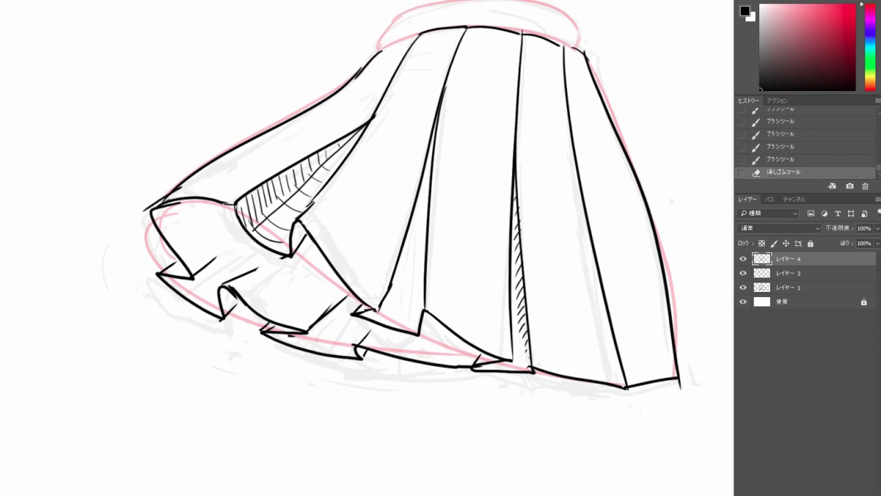
pyautogui.press('b')
pyautogui.moveTo(195, 201)
pyautogui.mouseDown()
pyautogui.moveTo(233, 262)
pyautogui.moveTo(358, 320)
pyautogui.moveTo(475, 348)
pyautogui.mouseUp()
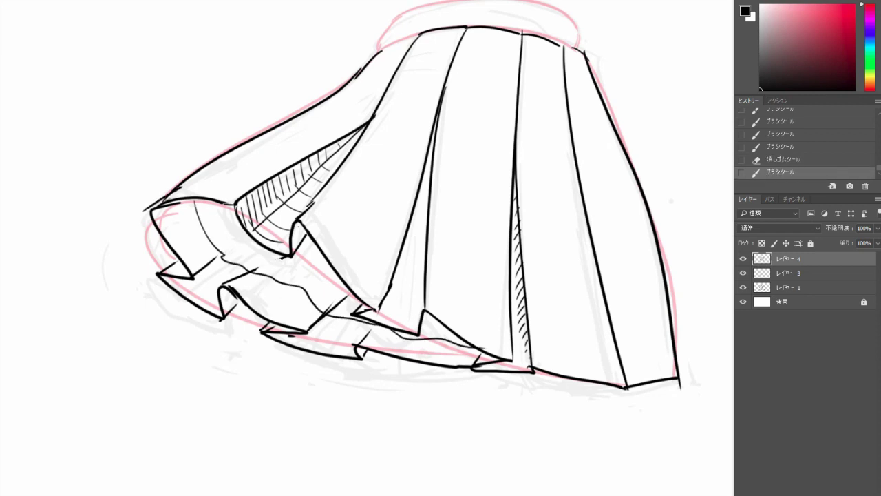
# - Ink the waistband's curved top edge and its sides above the pleats
pyautogui.hotkey('ctrl', '0')
pyautogui.scroll(4, 391, 227)
pyautogui.moveTo(390, 227); pyautogui.dragTo(390, 263)
pyautogui.moveTo(291, 137)
pyautogui.mouseDown()
pyautogui.moveTo(311, 123)
pyautogui.moveTo(315, 95)
pyautogui.moveTo(437, 76)
pyautogui.moveTo(523, 101)
pyautogui.mouseUp()
pyautogui.hotkey('ctrl', 'z')
pyautogui.moveTo(310, 98)
pyautogui.mouseDown()
pyautogui.moveTo(336, 84)
pyautogui.moveTo(515, 103)
pyautogui.moveTo(523, 142)
pyautogui.mouseUp()
pyautogui.hotkey('ctrl', '0')
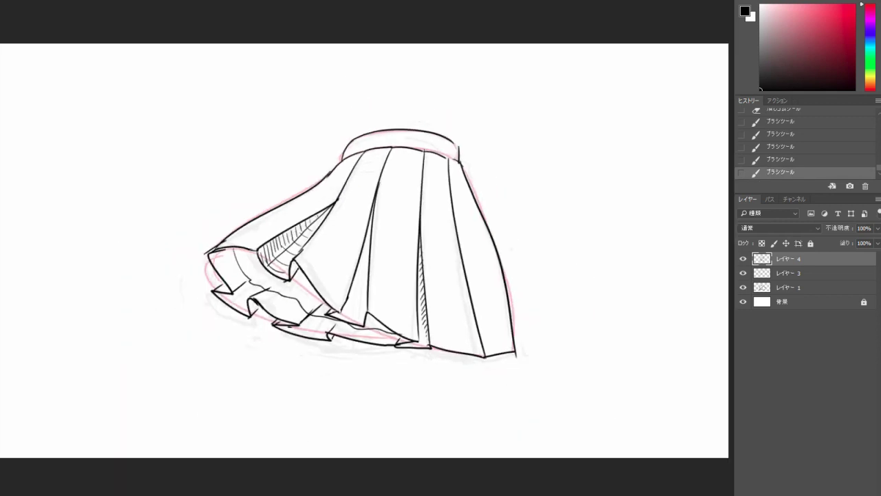
# - Try retracing the skirt's right outline from the waistband down the side
pyautogui.scroll(3, 396, 227)
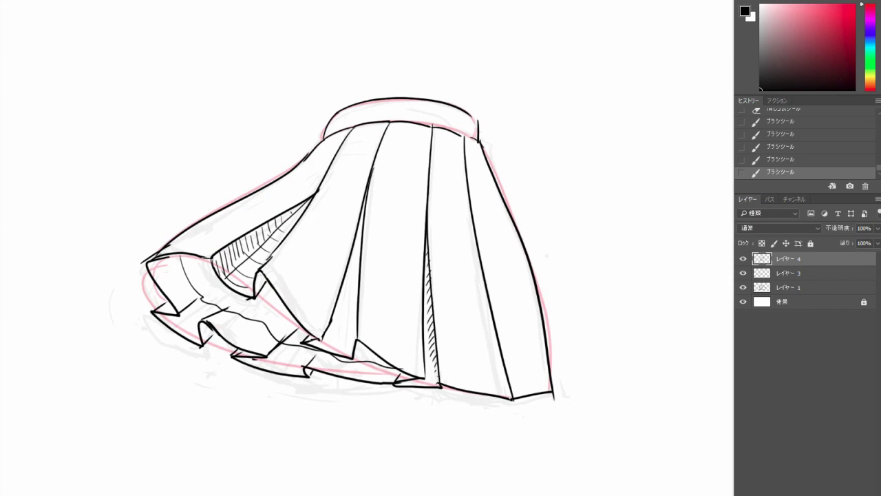
pyautogui.moveTo(485, 257); pyautogui.dragTo(488, 236)
pyautogui.scroll(1, 488, 237)
pyautogui.moveTo(413, 248); pyautogui.dragTo(429, 227)
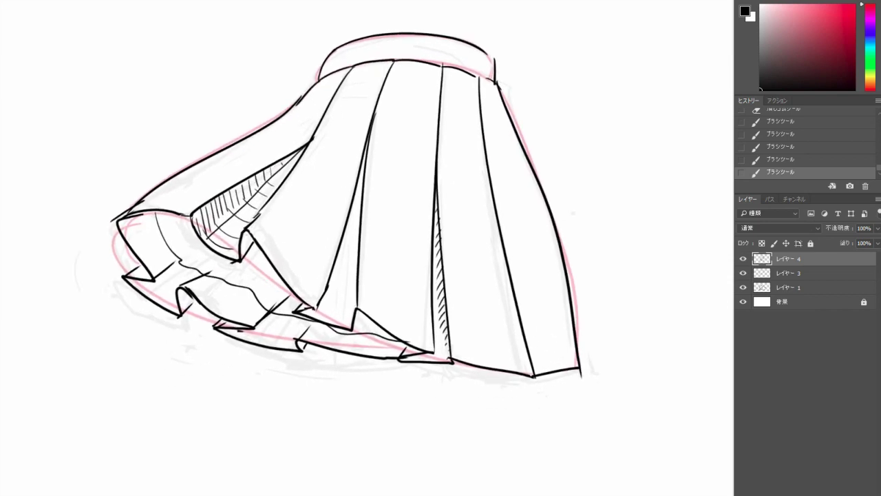
pyautogui.hotkey('ctrl', 'z')
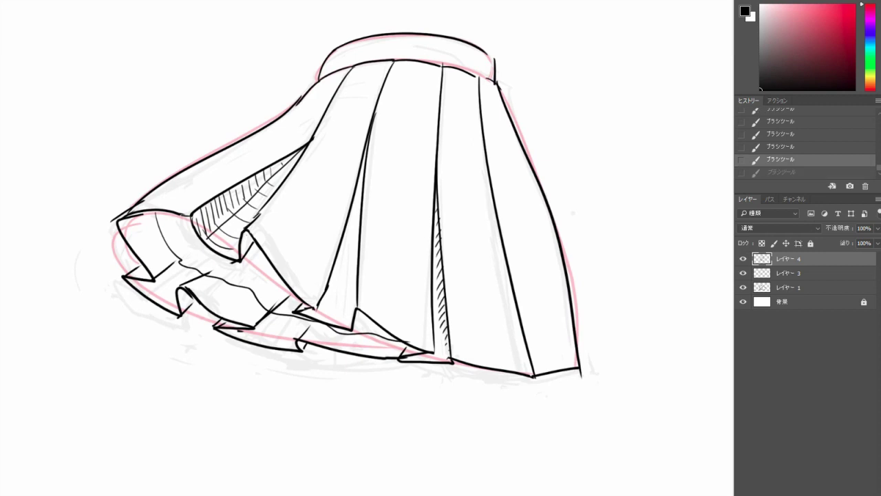
pyautogui.moveTo(497, 83); pyautogui.dragTo(550, 214)
pyautogui.hotkey('ctrl', 'z')
pyautogui.moveTo(497, 84)
pyautogui.mouseDown()
pyautogui.moveTo(555, 216)
pyautogui.moveTo(573, 362)
pyautogui.mouseUp()
pyautogui.hotkey('ctrl', 'z')
# - Try an angular guide line with a bend outside the skirt's right outline to illustrate the change in slope
pyautogui.moveTo(549, 135); pyautogui.dragTo(592, 266)
pyautogui.moveTo(588, 255)
pyautogui.mouseDown()
pyautogui.moveTo(592, 268)
pyautogui.moveTo(606, 255)
pyautogui.mouseUp()
pyautogui.hotkey('ctrl', 'z')
pyautogui.hotkey('ctrl', 'z')
pyautogui.hotkey('ctrl', 'z')
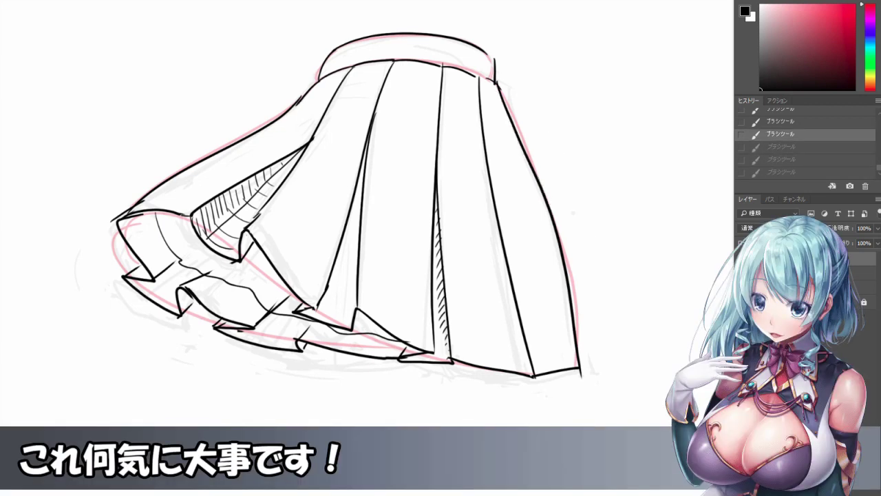
pyautogui.moveTo(534, 97)
pyautogui.mouseDown()
pyautogui.moveTo(579, 212)
pyautogui.moveTo(581, 285)
pyautogui.mouseUp()
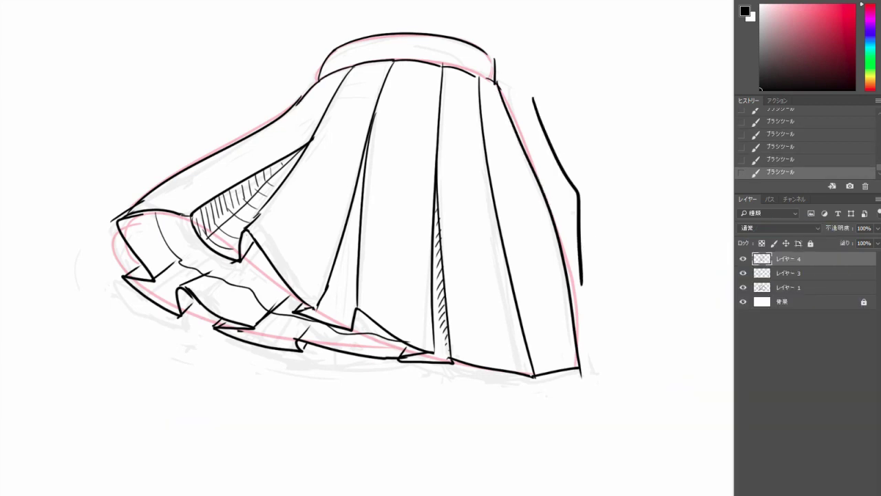
pyautogui.hotkey('ctrl', 'z')
# - Hatch a shaded area on the rightmost panel just below the point where its outline turns downward
pyautogui.moveTo(551, 210); pyautogui.dragTo(549, 233)
pyautogui.moveTo(545, 212); pyautogui.dragTo(539, 241)
pyautogui.moveTo(533, 210)
pyautogui.mouseDown()
pyautogui.moveTo(531, 250)
pyautogui.moveTo(522, 250)
pyautogui.mouseUp()
pyautogui.moveTo(514, 216); pyautogui.dragTo(511, 264)
pyautogui.moveTo(507, 232)
pyautogui.mouseDown()
pyautogui.moveTo(505, 260)
pyautogui.moveTo(551, 208)
pyautogui.moveTo(504, 243)
pyautogui.moveTo(514, 258)
pyautogui.mouseUp()
pyautogui.hotkey('ctrl', 'z')
pyautogui.hotkey('ctrl', 'z')
pyautogui.moveTo(534, 214)
pyautogui.mouseDown()
pyautogui.moveTo(519, 275)
pyautogui.moveTo(529, 287)
pyautogui.mouseUp()
pyautogui.moveTo(553, 223); pyautogui.dragTo(538, 293)
# - Draw long thin shadow boundaries down the first and second panels and hatch the upper end of the leftmost panel
pyautogui.moveTo(377, 139); pyautogui.dragTo(439, 348)
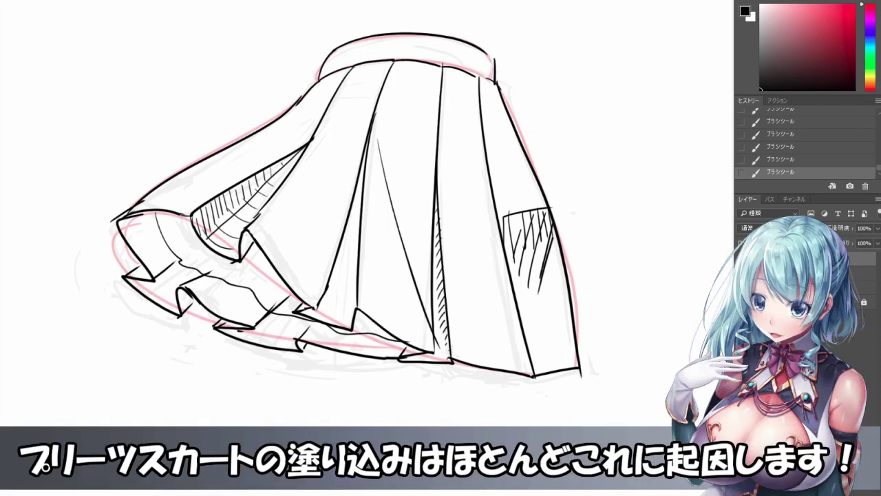
pyautogui.moveTo(342, 75); pyautogui.dragTo(313, 329)
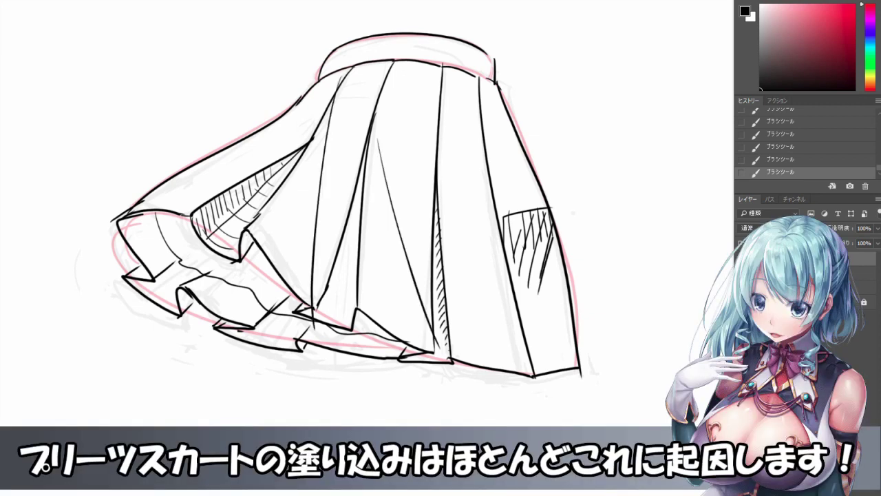
pyautogui.moveTo(269, 122)
pyautogui.mouseDown()
pyautogui.moveTo(307, 143)
pyautogui.moveTo(289, 138)
pyautogui.mouseUp()
pyautogui.hotkey('ctrl', 'z')
pyautogui.moveTo(294, 106); pyautogui.dragTo(294, 136)
pyautogui.moveTo(302, 101); pyautogui.dragTo(301, 137)
pyautogui.moveTo(307, 93)
pyautogui.mouseDown()
pyautogui.moveTo(307, 134)
pyautogui.moveTo(315, 128)
pyautogui.mouseUp()
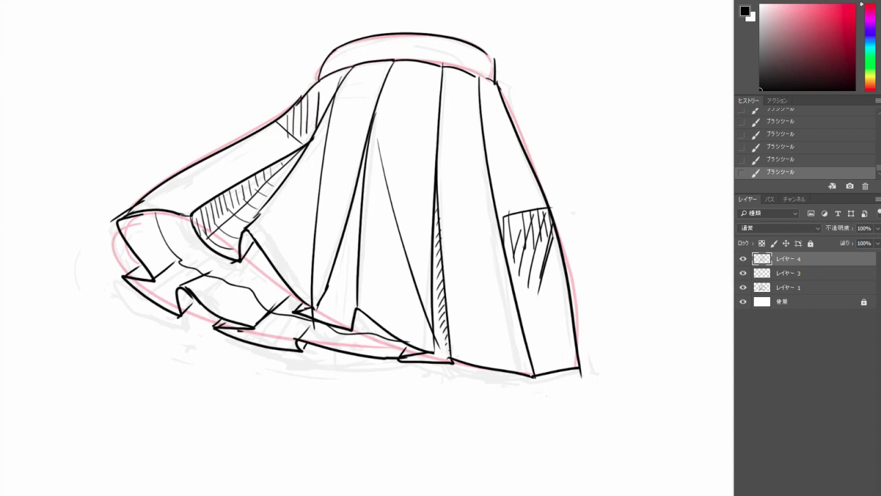
# - Hatch a shaded band across the upper part of the third panel with vertical strokes
pyautogui.moveTo(445, 138); pyautogui.dragTo(442, 182)
pyautogui.moveTo(451, 132); pyautogui.dragTo(448, 186)
pyautogui.moveTo(455, 133); pyautogui.dragTo(453, 176)
pyautogui.moveTo(463, 121); pyautogui.dragTo(459, 182)
pyautogui.moveTo(473, 139); pyautogui.dragTo(469, 181)
pyautogui.moveTo(487, 142); pyautogui.dragTo(477, 191)
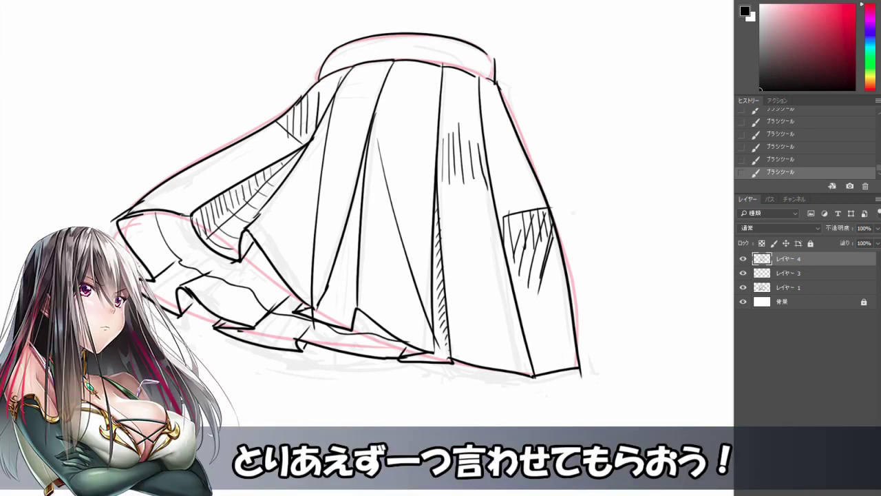
pyautogui.scroll(-5, 380, 300)
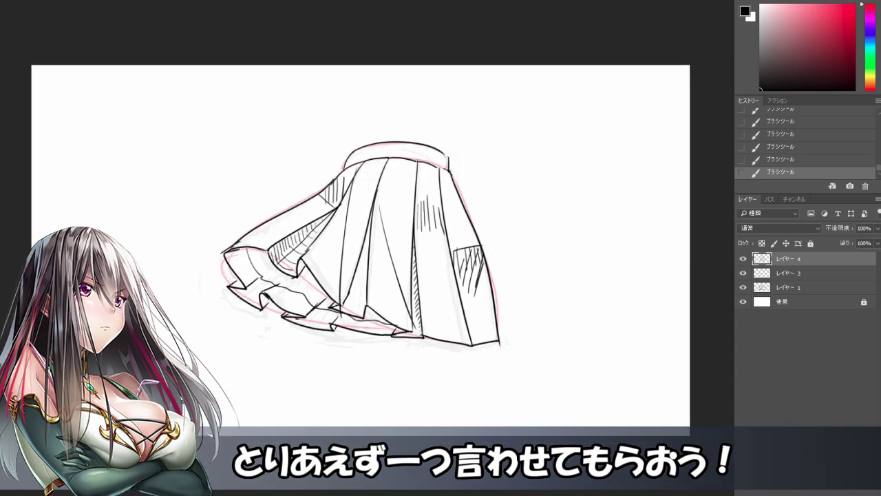
pyautogui.scroll(5, 366, 250)
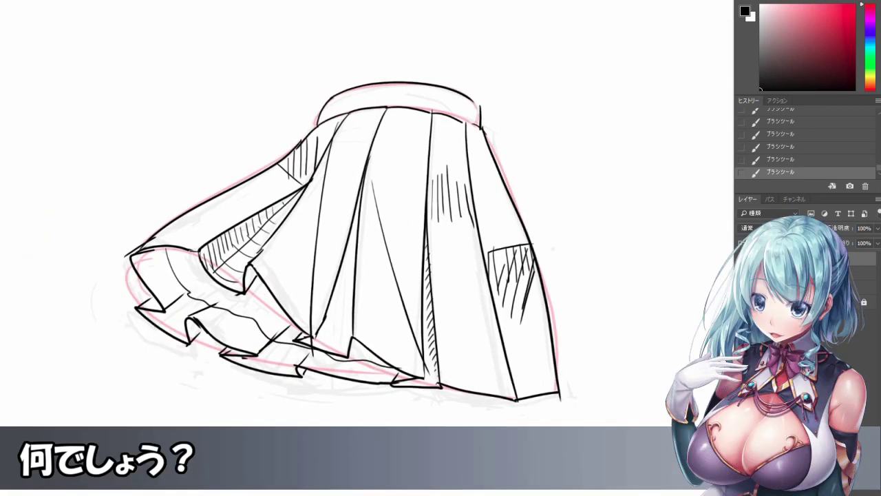
pyautogui.scroll(-5, 366, 250)
pyautogui.scroll(2, 364, 253)
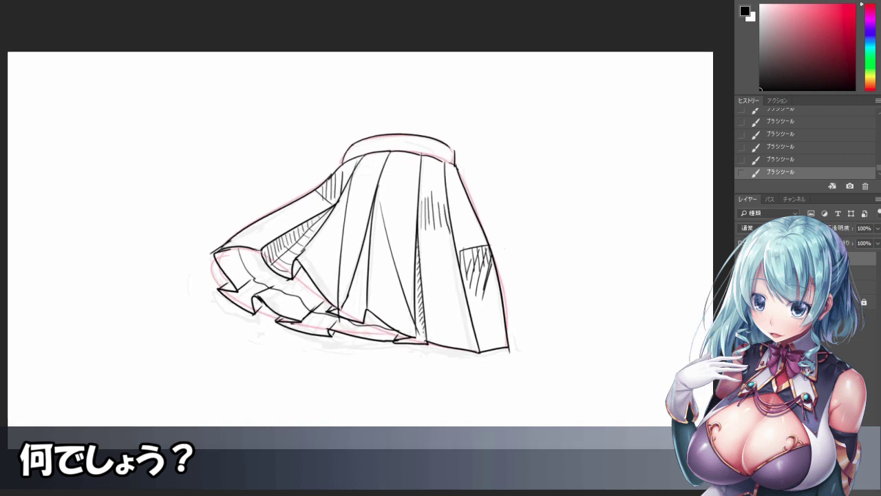